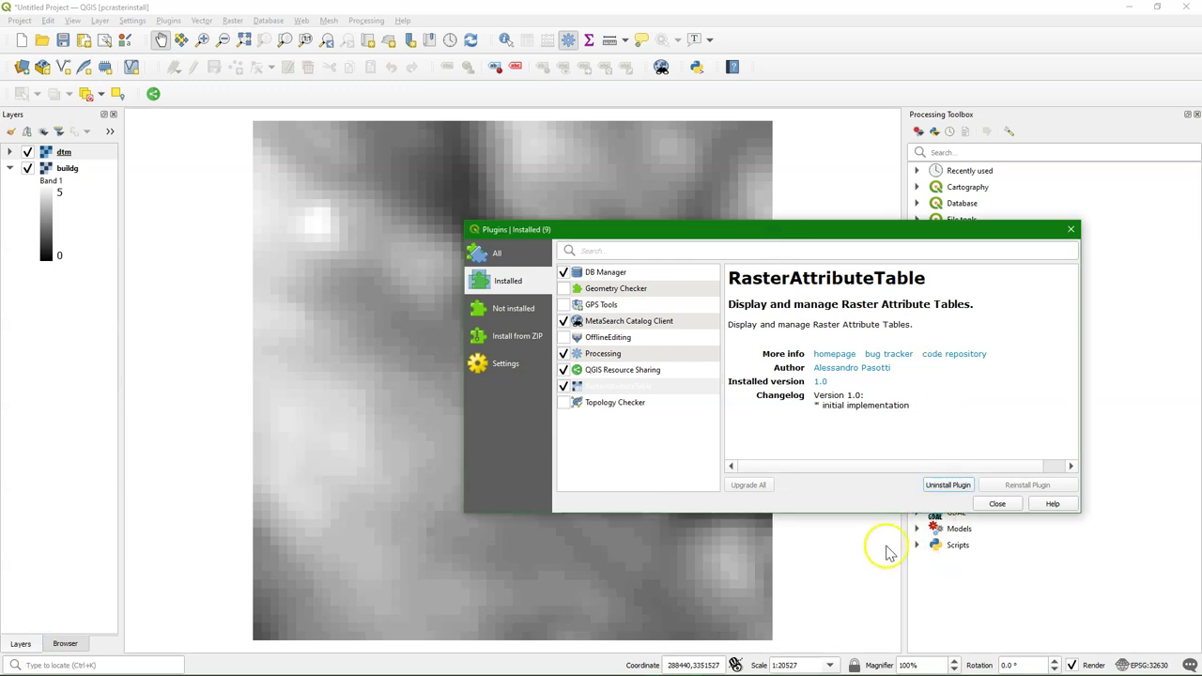
Step: Close the Plugins manager and render dtm as singleband pseudocolor
{"action": "left_click", "coordinate": [996, 504]}
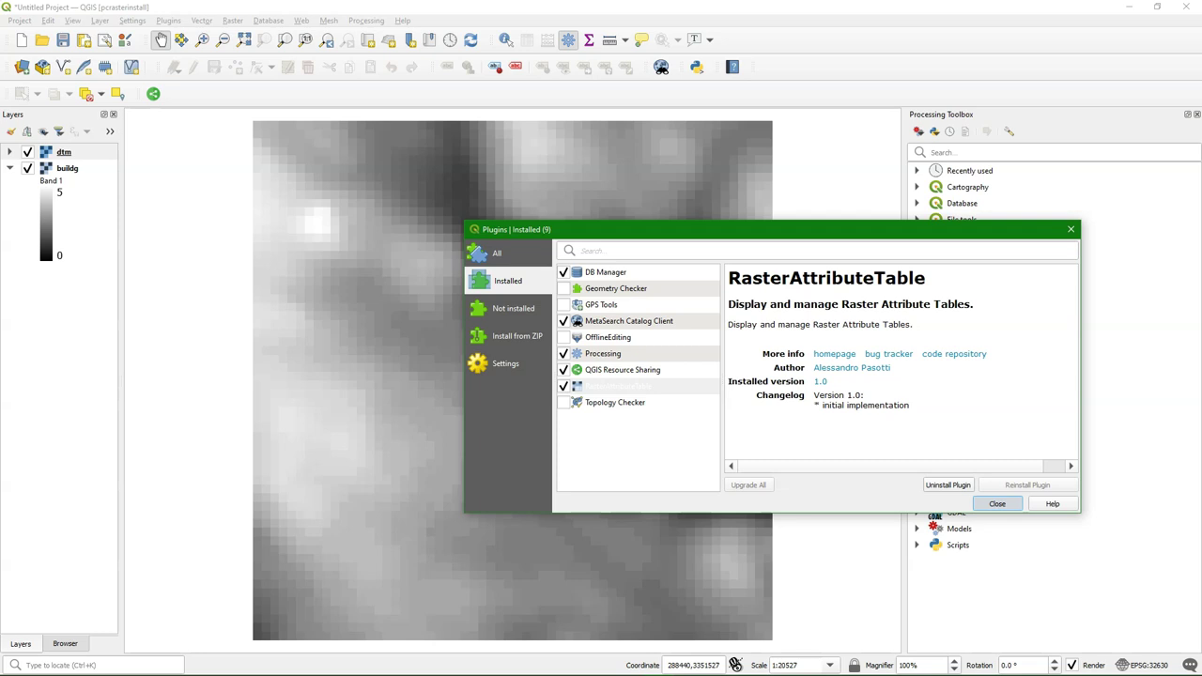
{"action": "left_click", "coordinate": [996, 504]}
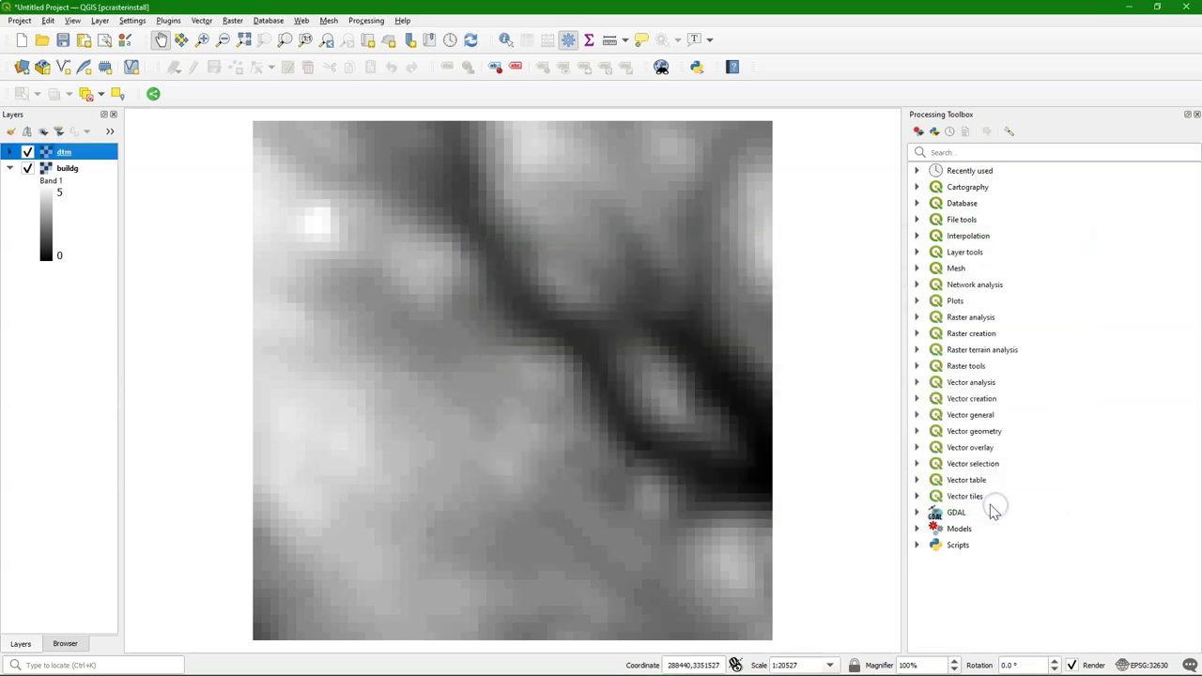
{"action": "left_click", "coordinate": [10, 138]}
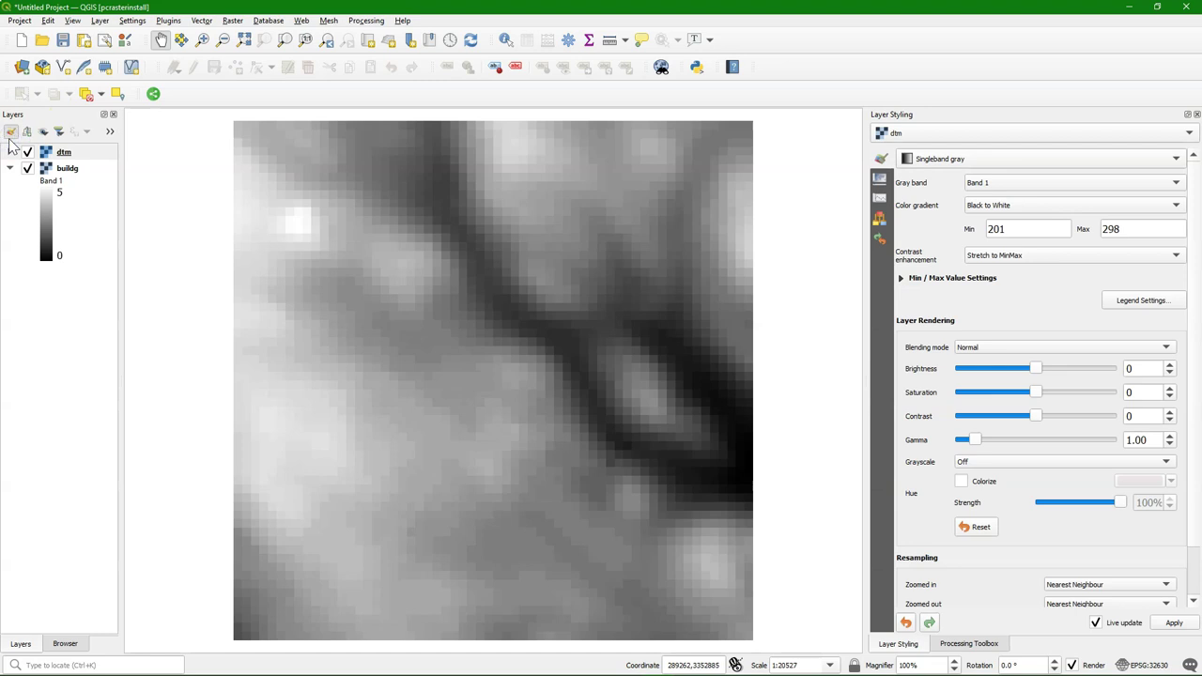
{"action": "left_click", "coordinate": [943, 156]}
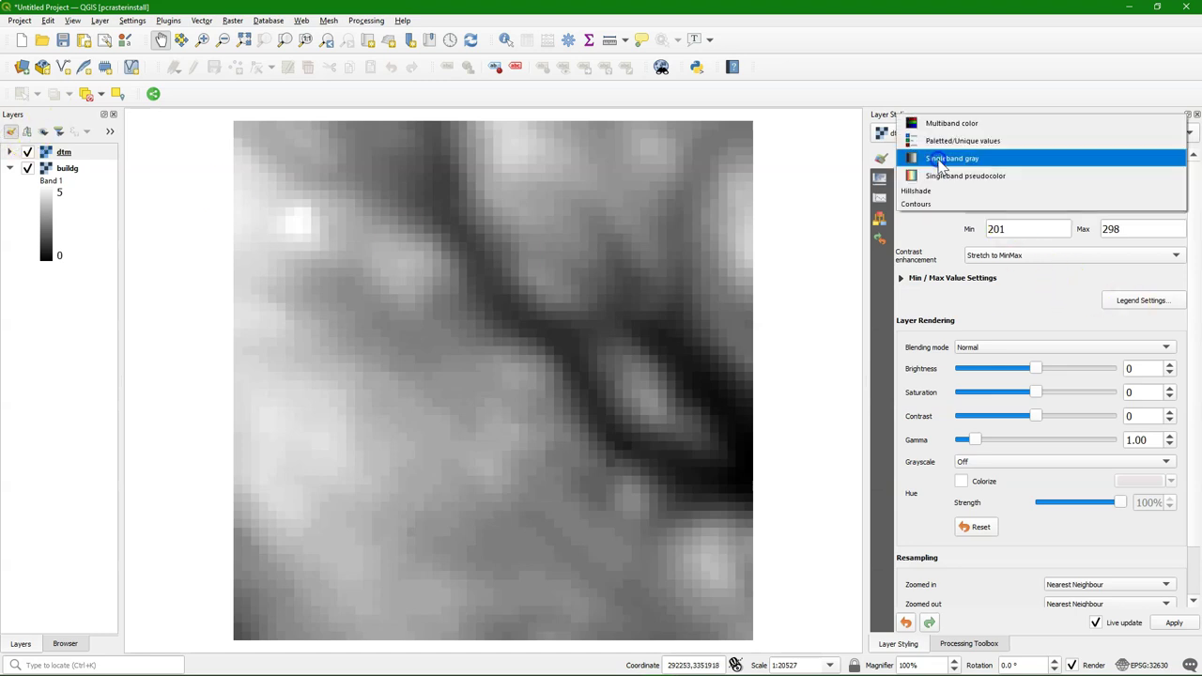
{"action": "left_click", "coordinate": [943, 176]}
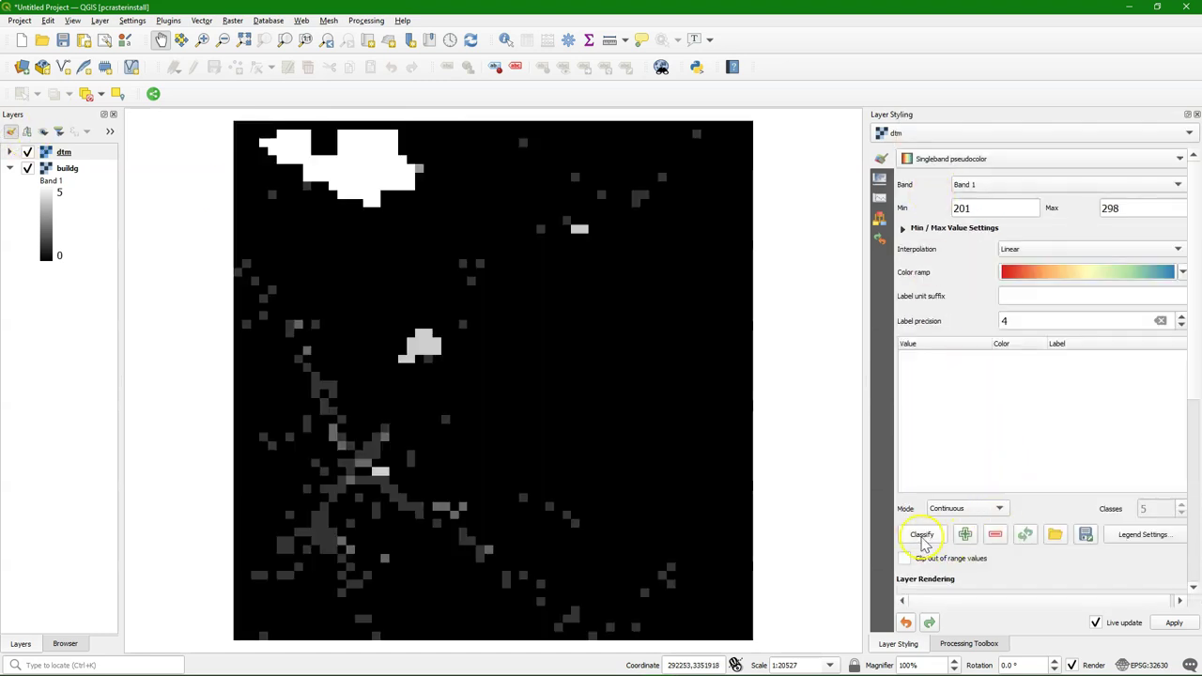
Step: Classify dtm into five classes with an inverted Spectral ramp and discrete interpolation
{"action": "left_click", "coordinate": [921, 536]}
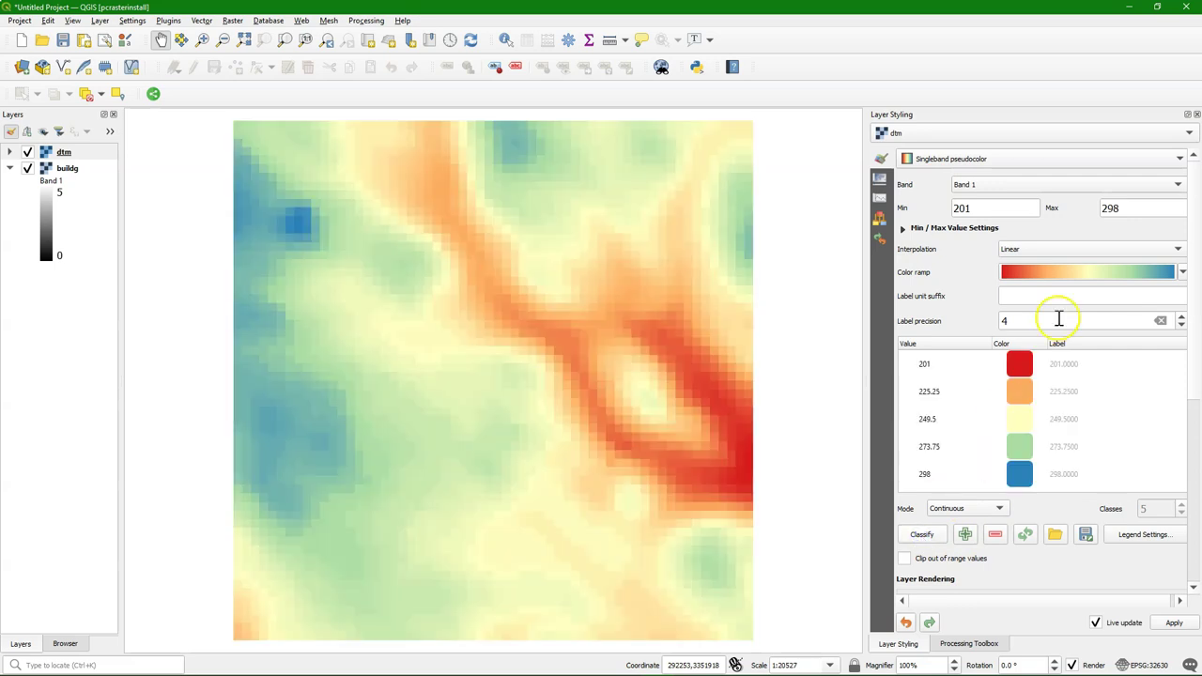
{"action": "left_click", "coordinate": [1054, 274]}
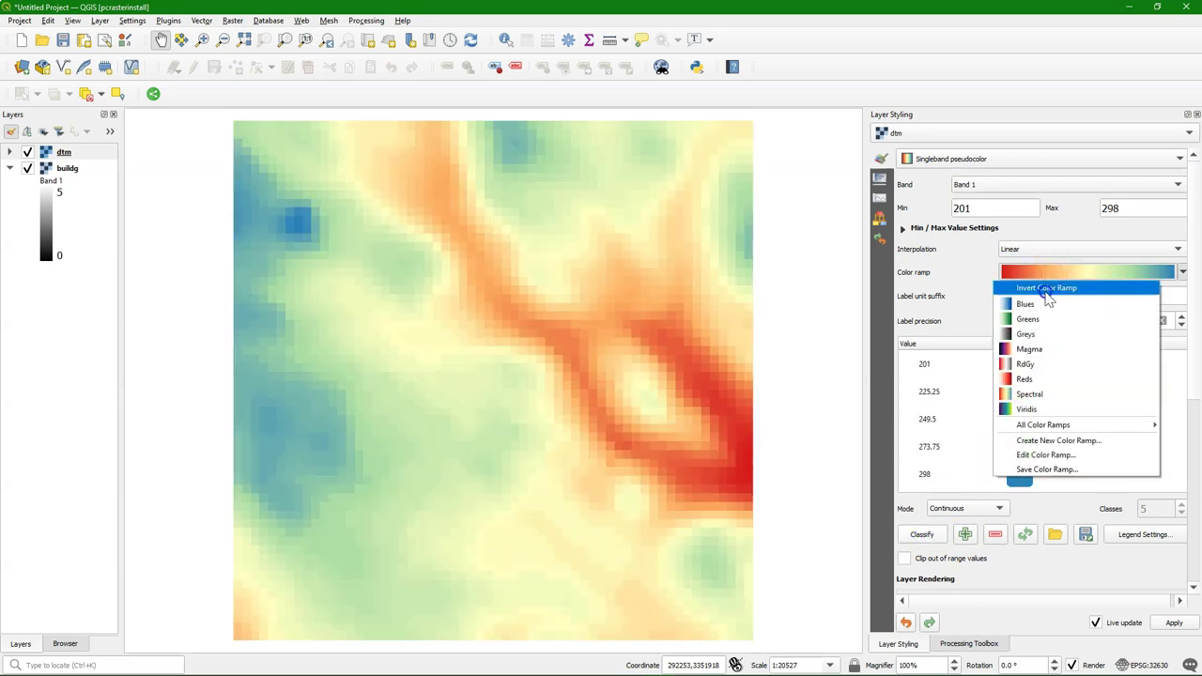
{"action": "left_click", "coordinate": [1044, 288]}
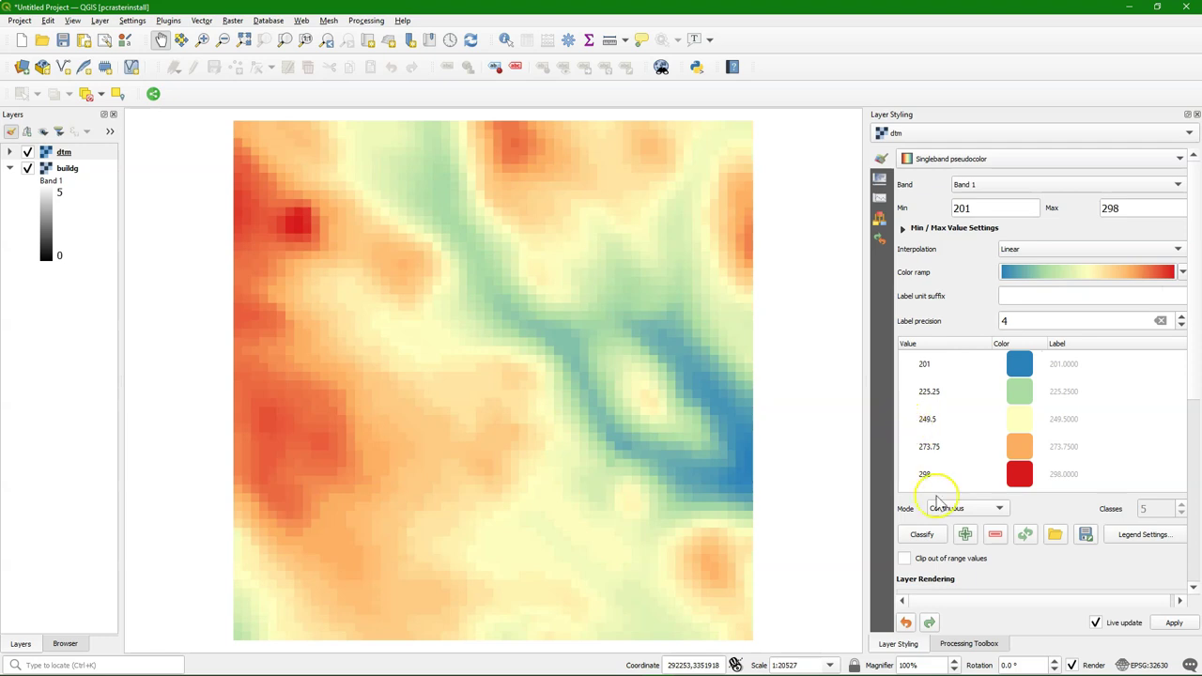
{"action": "left_click", "coordinate": [1033, 252]}
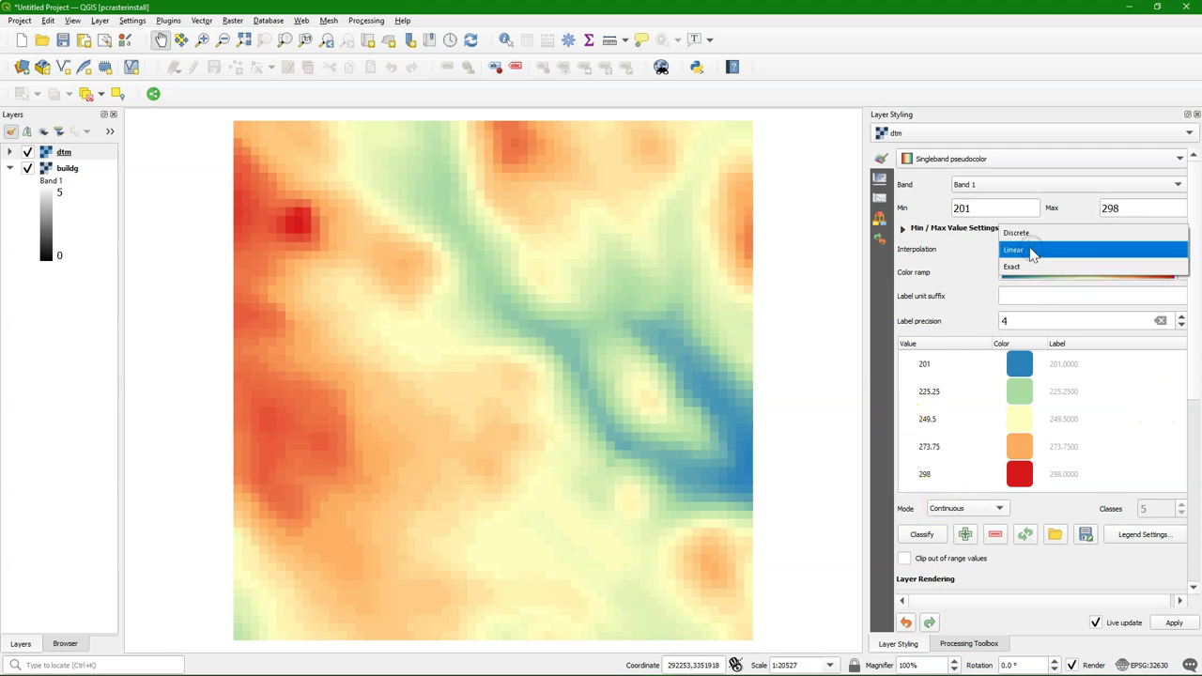
{"action": "left_click", "coordinate": [1014, 233]}
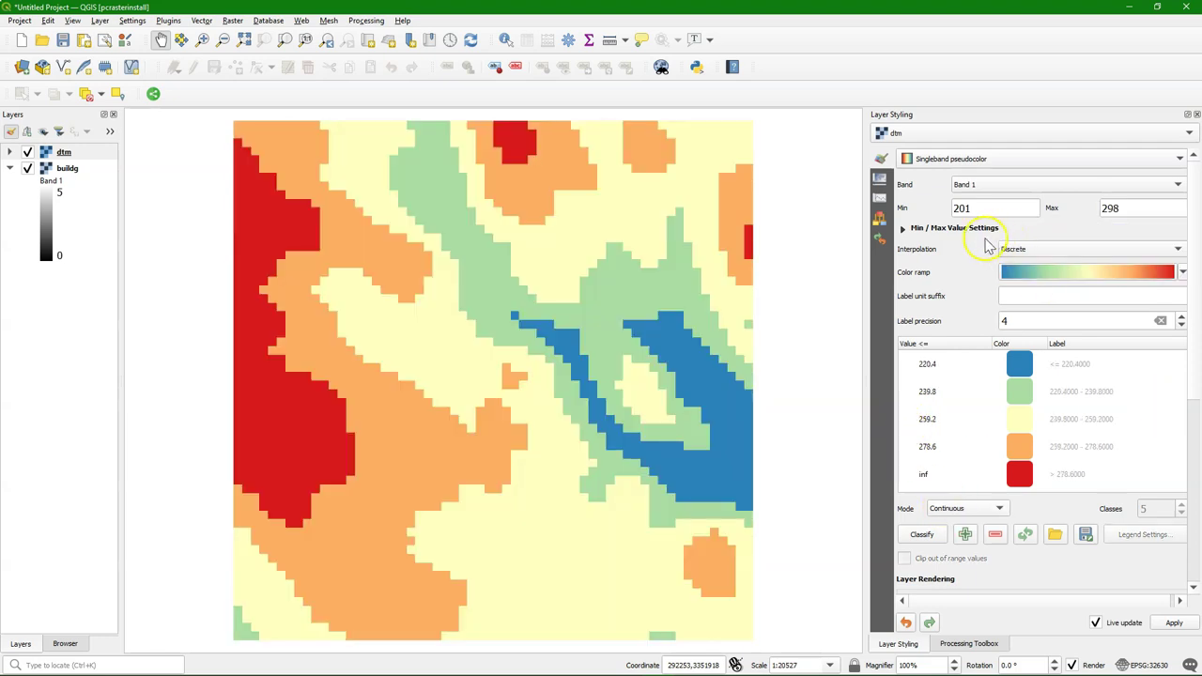
Step: Keep five classes and switch to Quantile mode, giving breaks near 238, 250, 258 and 269
{"action": "left_click", "coordinate": [972, 516]}
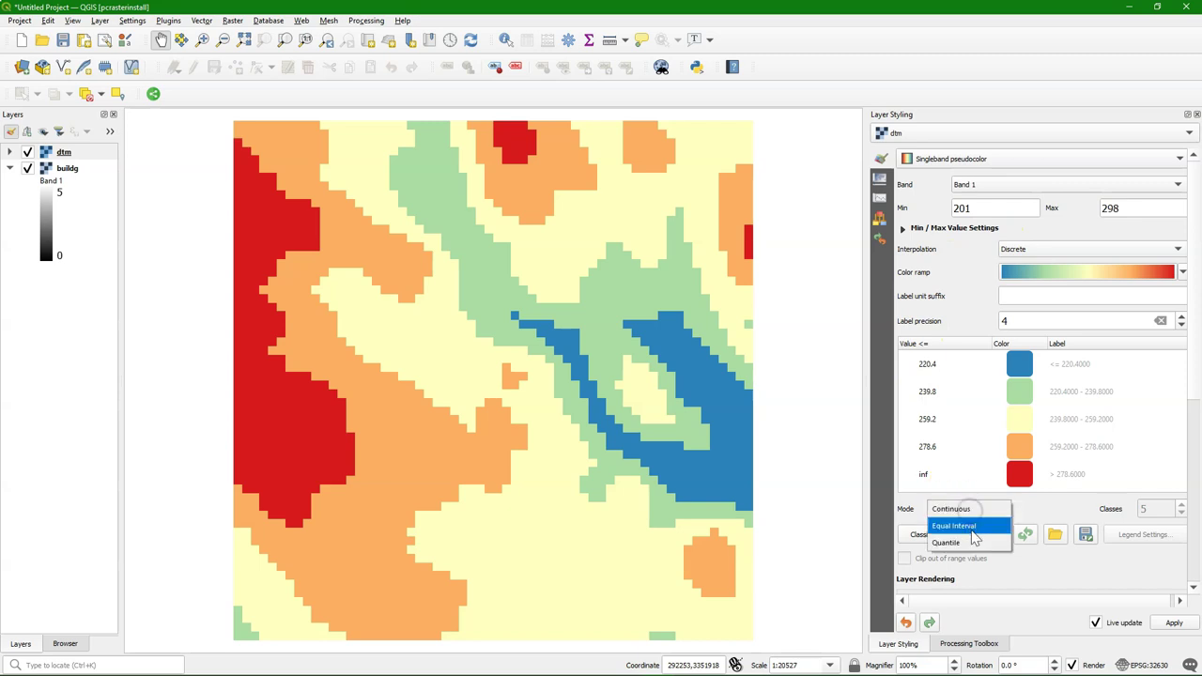
{"action": "left_click", "coordinate": [972, 525]}
{"action": "left_click", "coordinate": [1180, 504]}
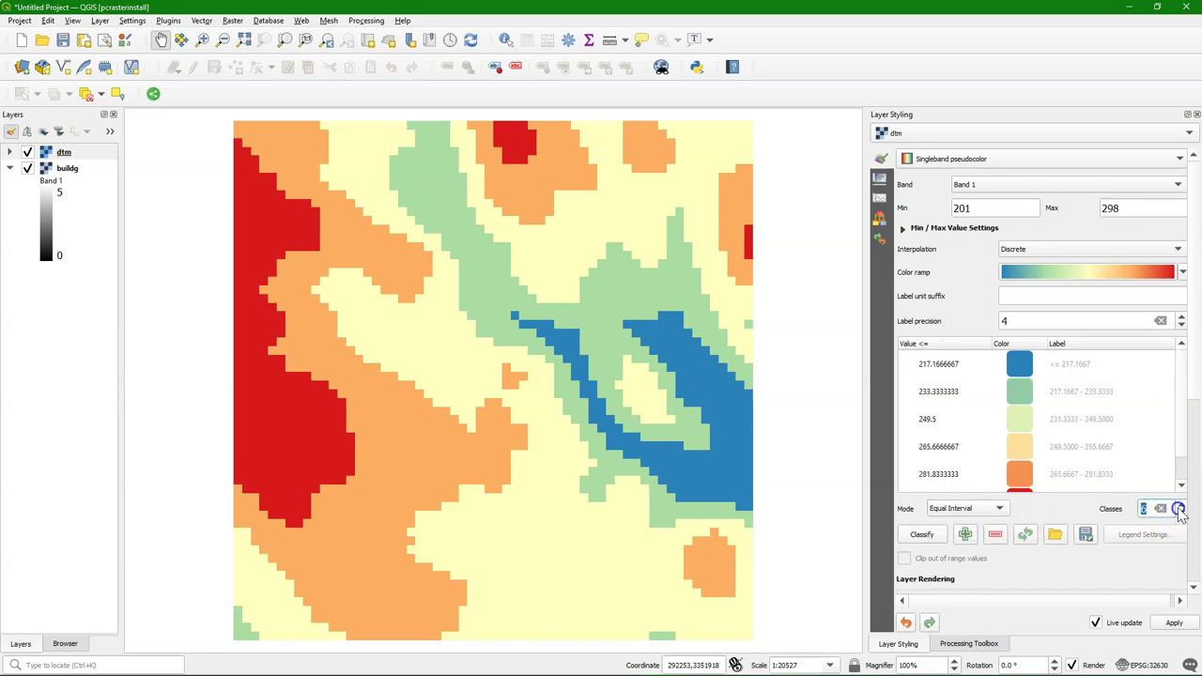
{"action": "left_click", "coordinate": [1182, 516]}
{"action": "left_click", "coordinate": [1181, 516]}
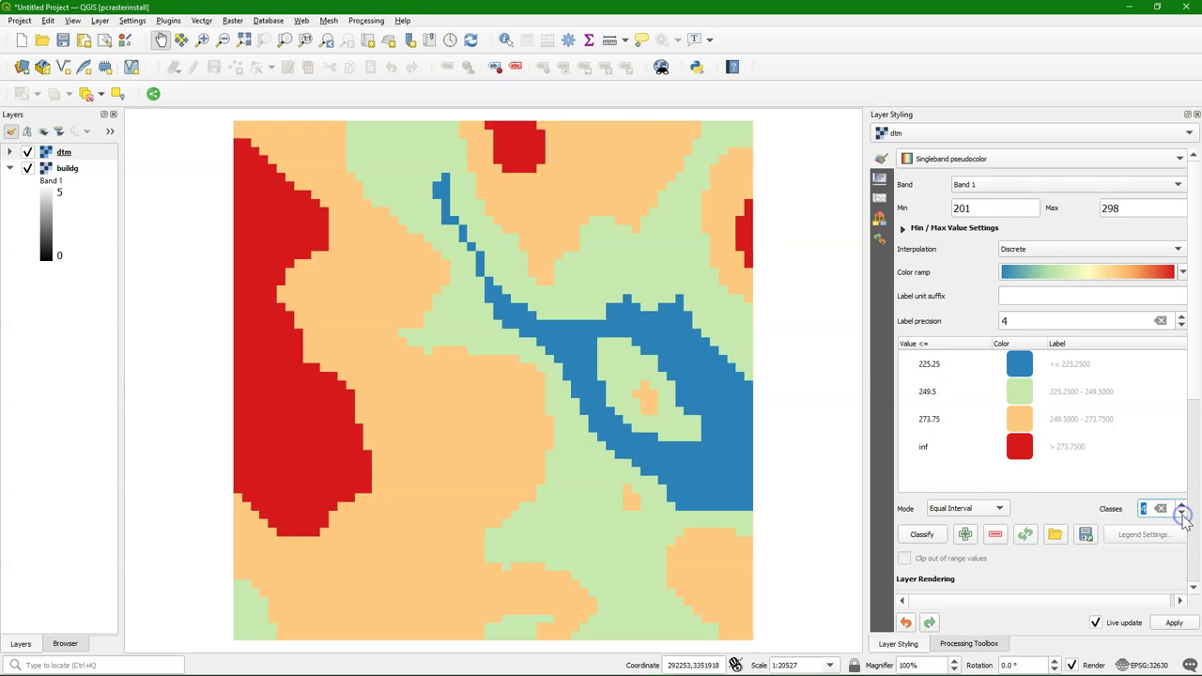
{"action": "left_click", "coordinate": [1182, 514]}
{"action": "left_click", "coordinate": [1182, 505]}
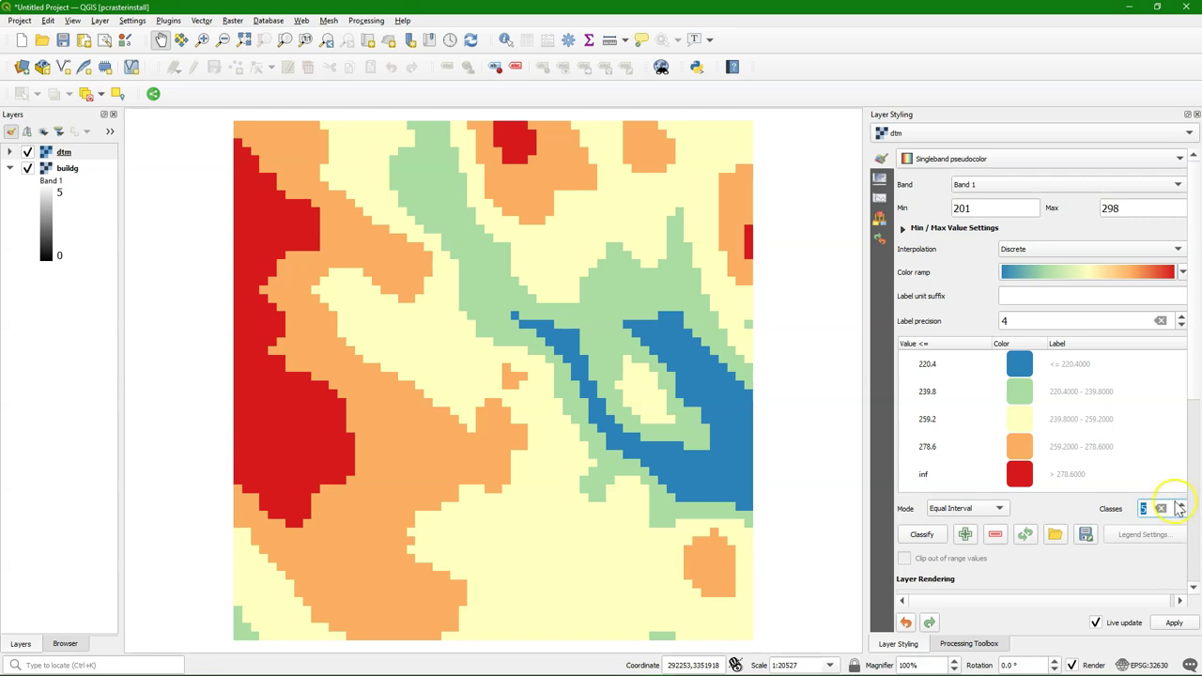
{"action": "left_click", "coordinate": [1150, 505]}
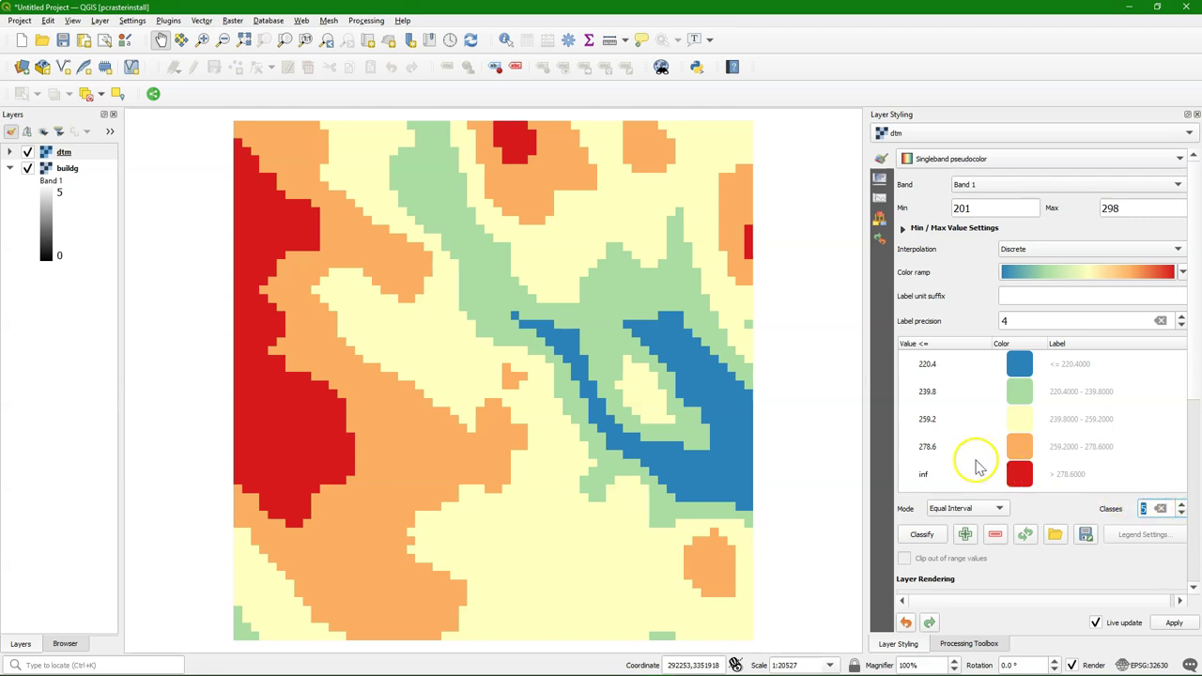
{"action": "left_click", "coordinate": [967, 508]}
{"action": "left_click", "coordinate": [967, 524]}
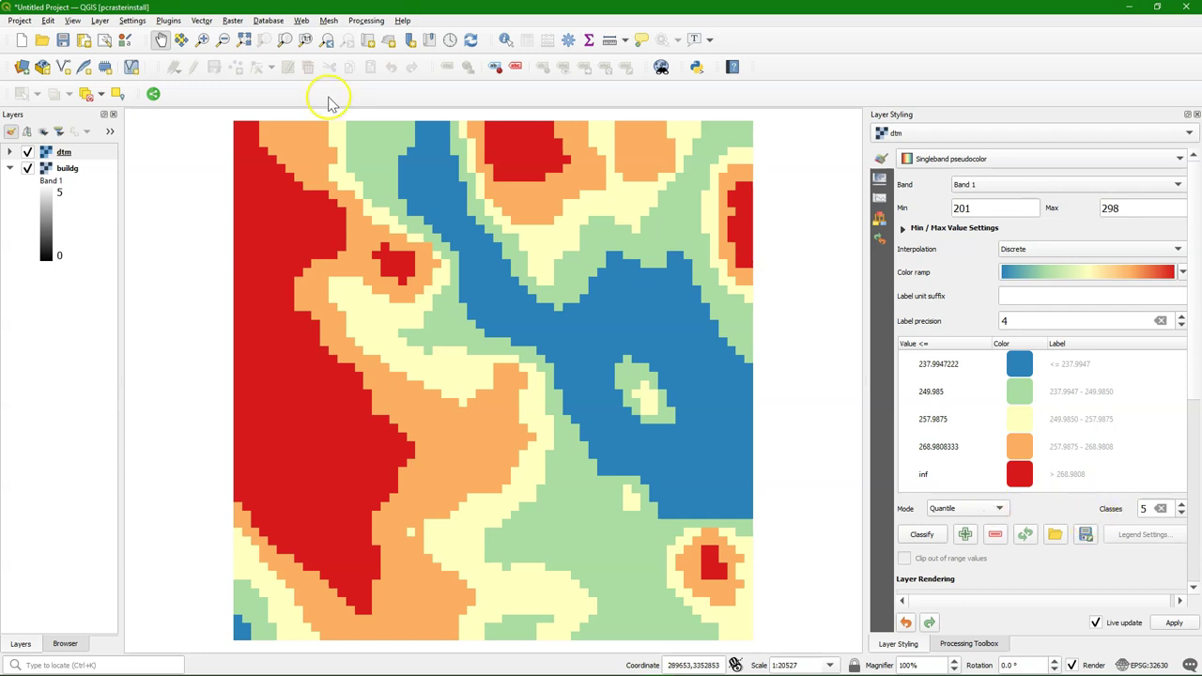
Step: Create a GDAL auxiliary XML raster attribute table for dtm and open it
{"action": "left_click_drag", "start_coordinate": [64, 152], "coordinate": [61, 155]}
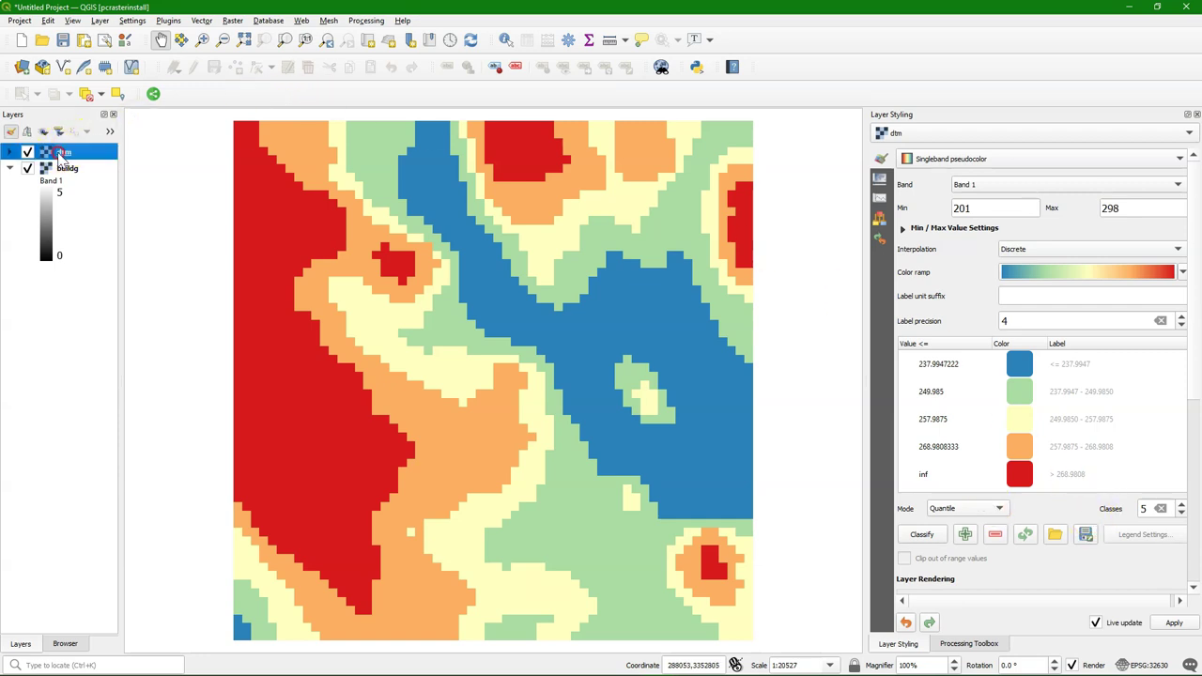
{"action": "right_click", "coordinate": [60, 154]}
{"action": "left_click", "coordinate": [105, 258]}
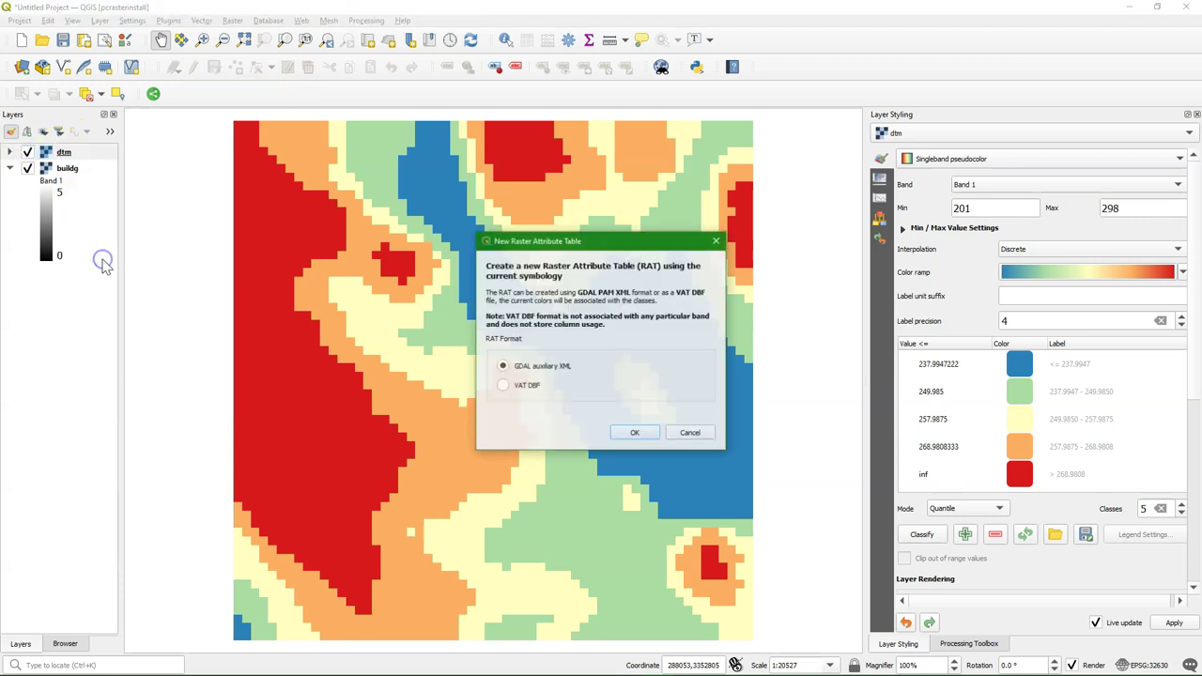
{"action": "left_click", "coordinate": [634, 433]}
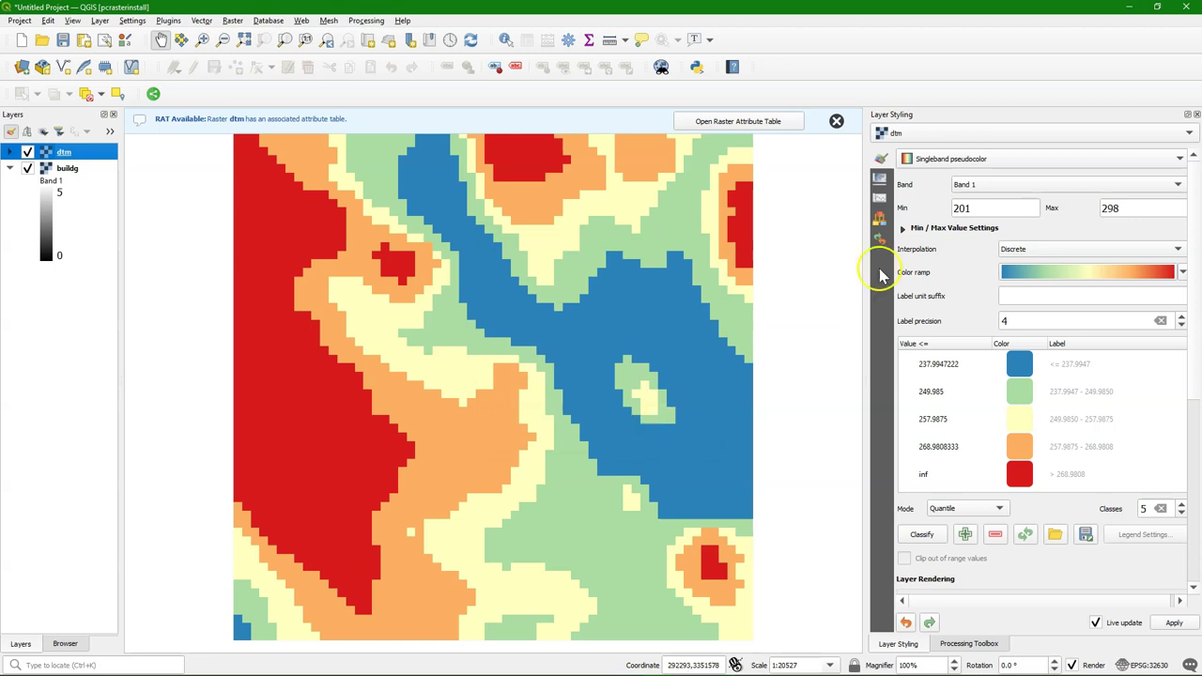
{"action": "left_click", "coordinate": [749, 129]}
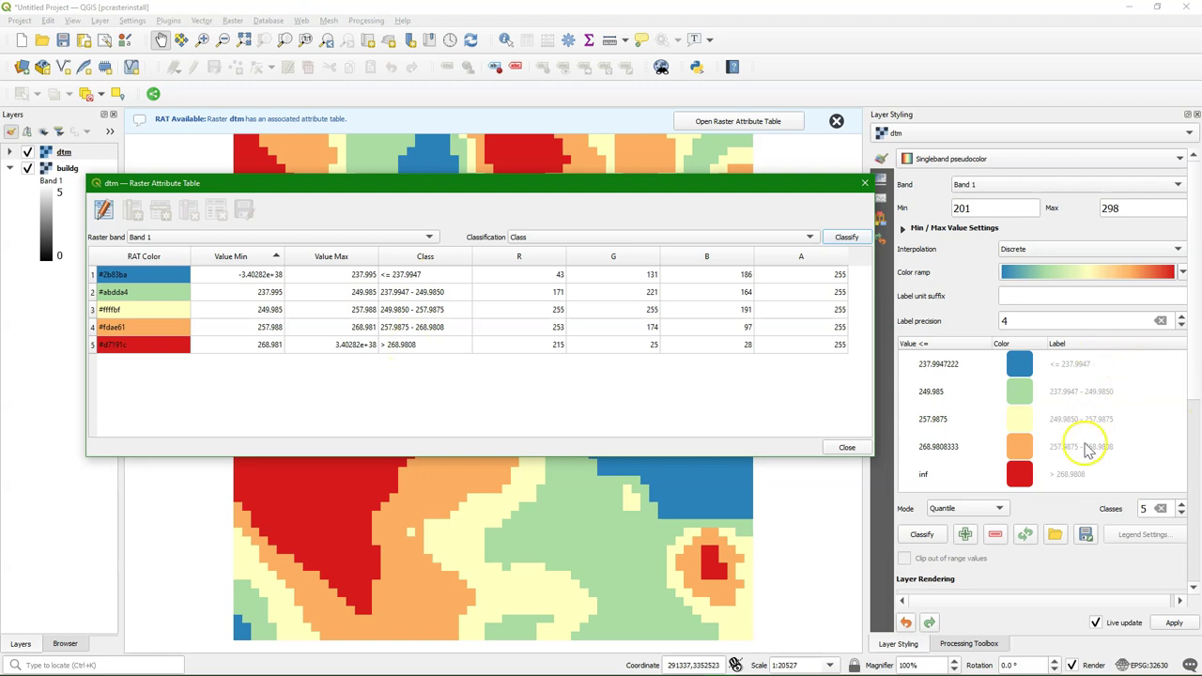
Step: Enter Class values 1, 2, 3, 4 and 5 in the five rows of dtm's attribute table
{"action": "left_click", "coordinate": [103, 209]}
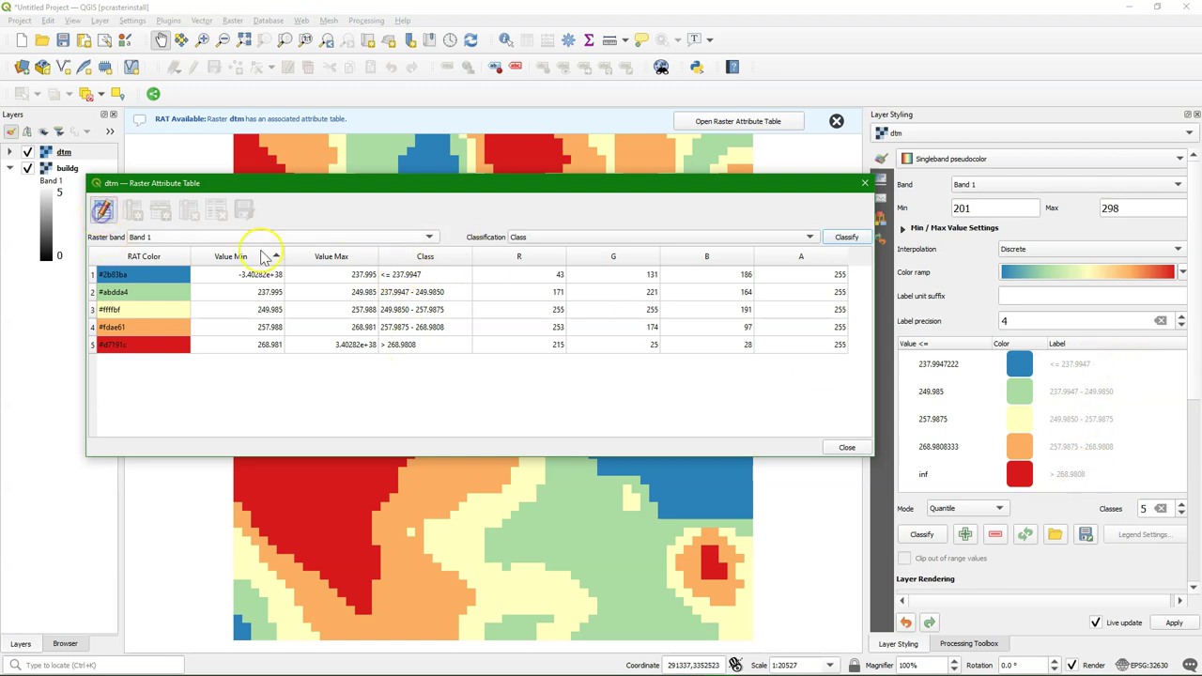
{"action": "double_click", "coordinate": [432, 275]}
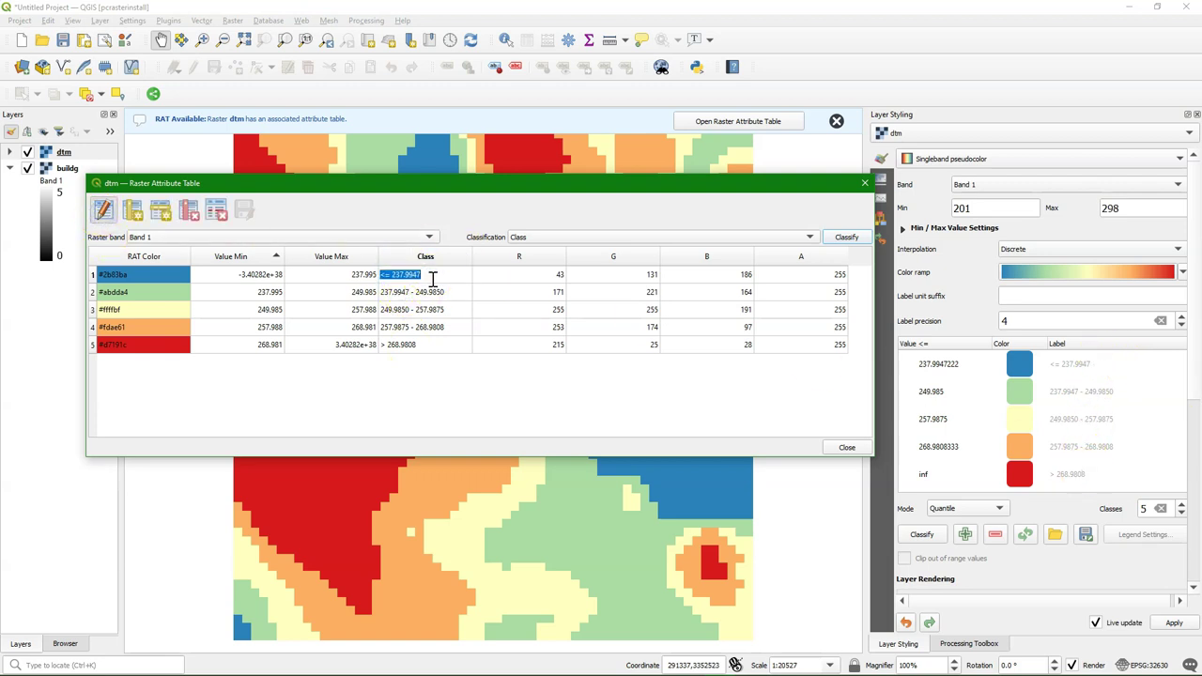
{"action": "type", "text": "1"}
{"action": "left_click", "coordinate": [424, 292]}
{"action": "type", "text": "2"}
{"action": "left_click", "coordinate": [423, 309]}
{"action": "type", "text": "3"}
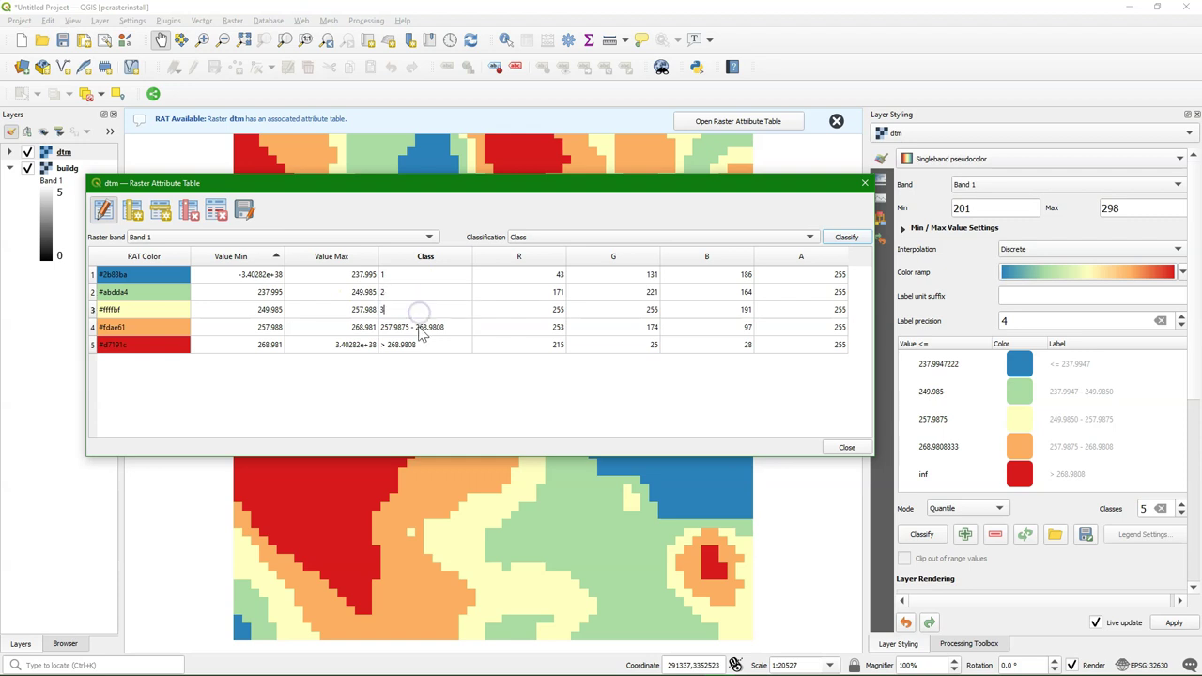
{"action": "left_click", "coordinate": [423, 326]}
{"action": "type", "text": "4"}
{"action": "left_click", "coordinate": [425, 345]}
{"action": "type", "text": "5"}
{"action": "key", "text": "Return"}
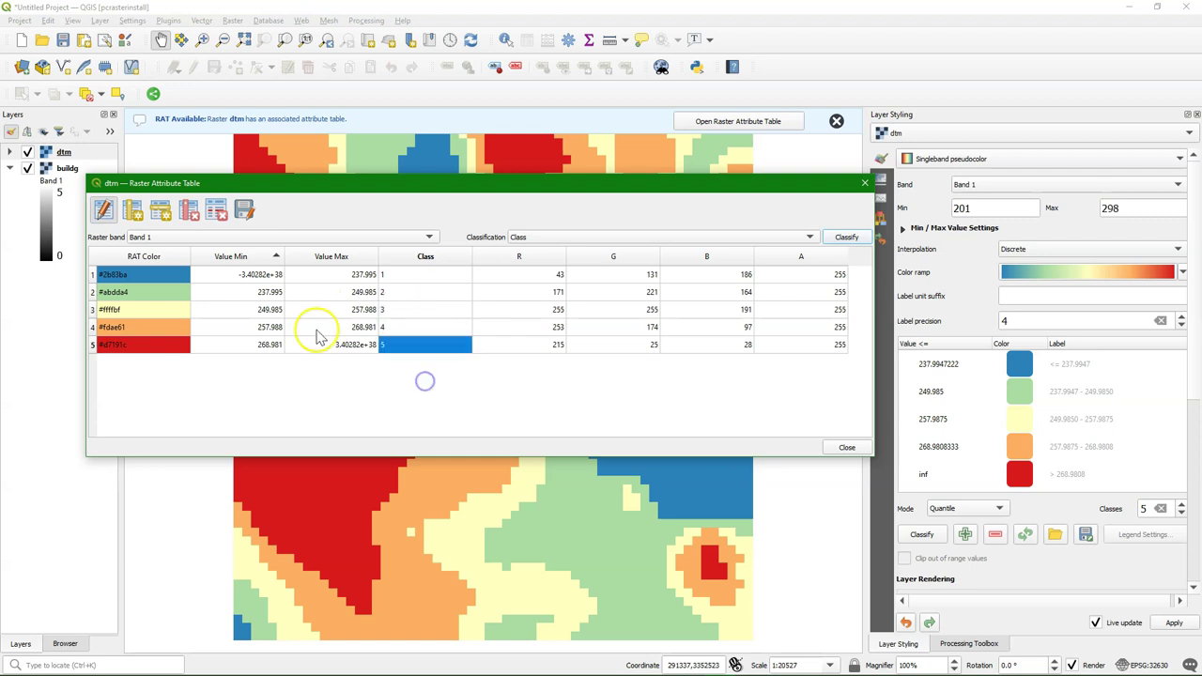
Step: Save the attribute table edits and close the table window
{"action": "left_click", "coordinate": [104, 210]}
{"action": "left_click", "coordinate": [639, 361]}
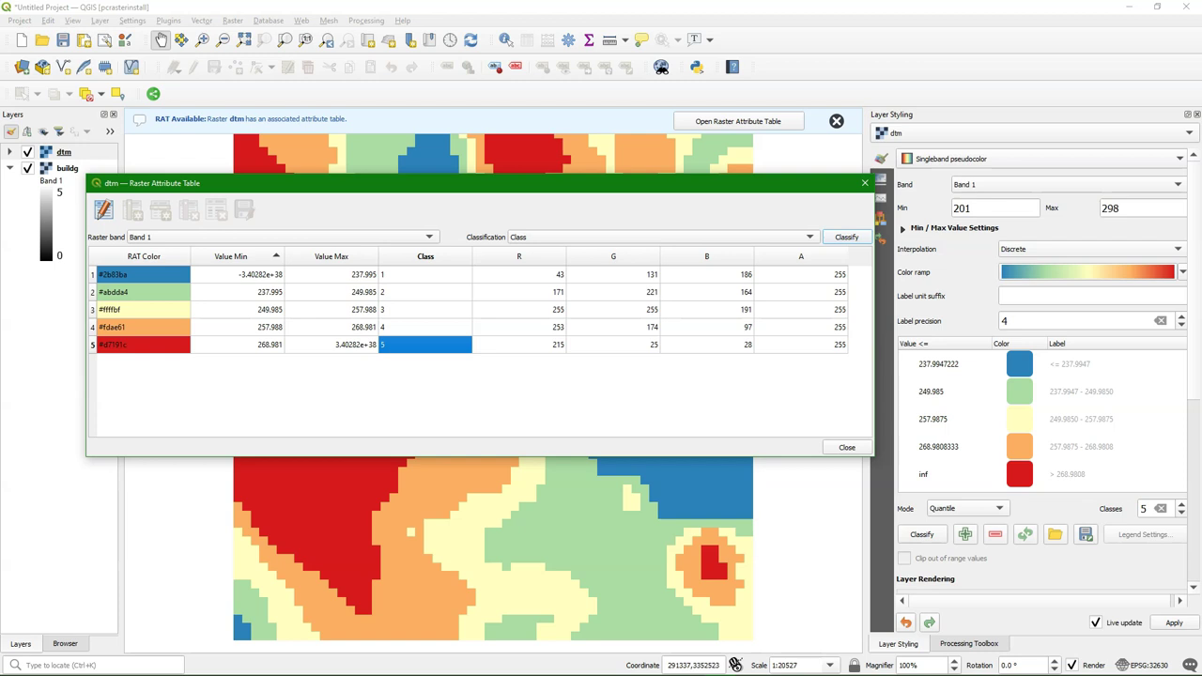
{"action": "left_click", "coordinate": [865, 184]}
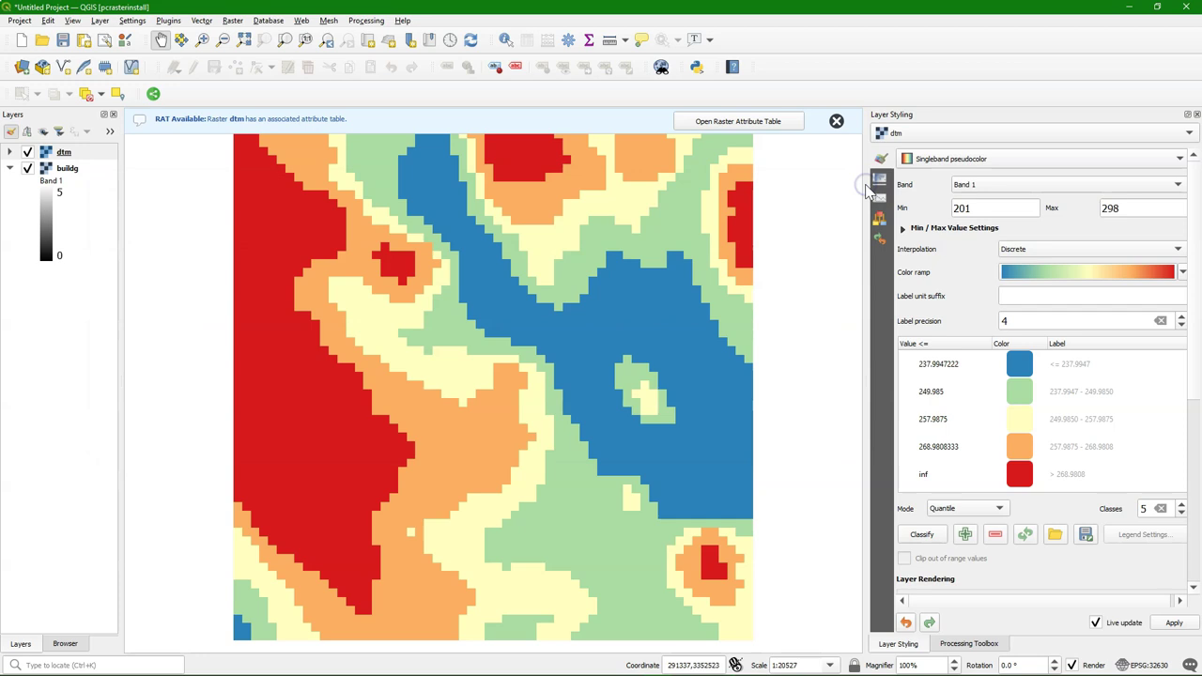
Step: Open the PCRaster 'lookup table from RAT' script from the Processing Toolbox Scripts group
{"action": "left_click", "coordinate": [987, 645]}
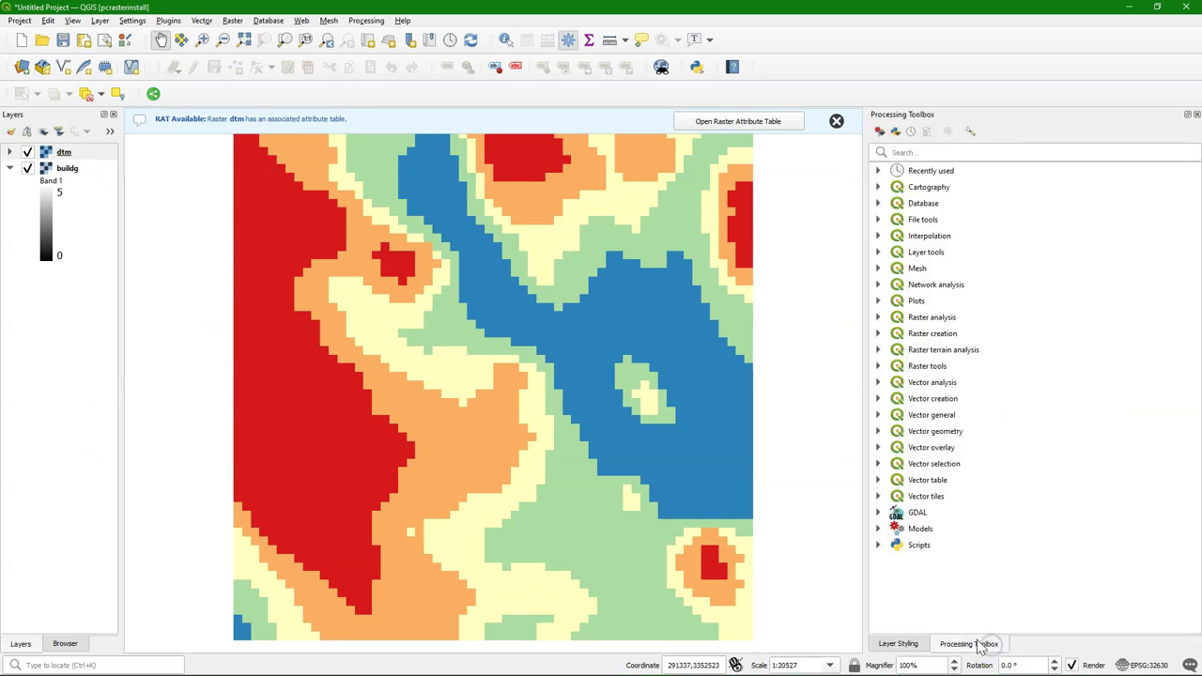
{"action": "left_click", "coordinate": [878, 544]}
{"action": "left_click", "coordinate": [896, 557]}
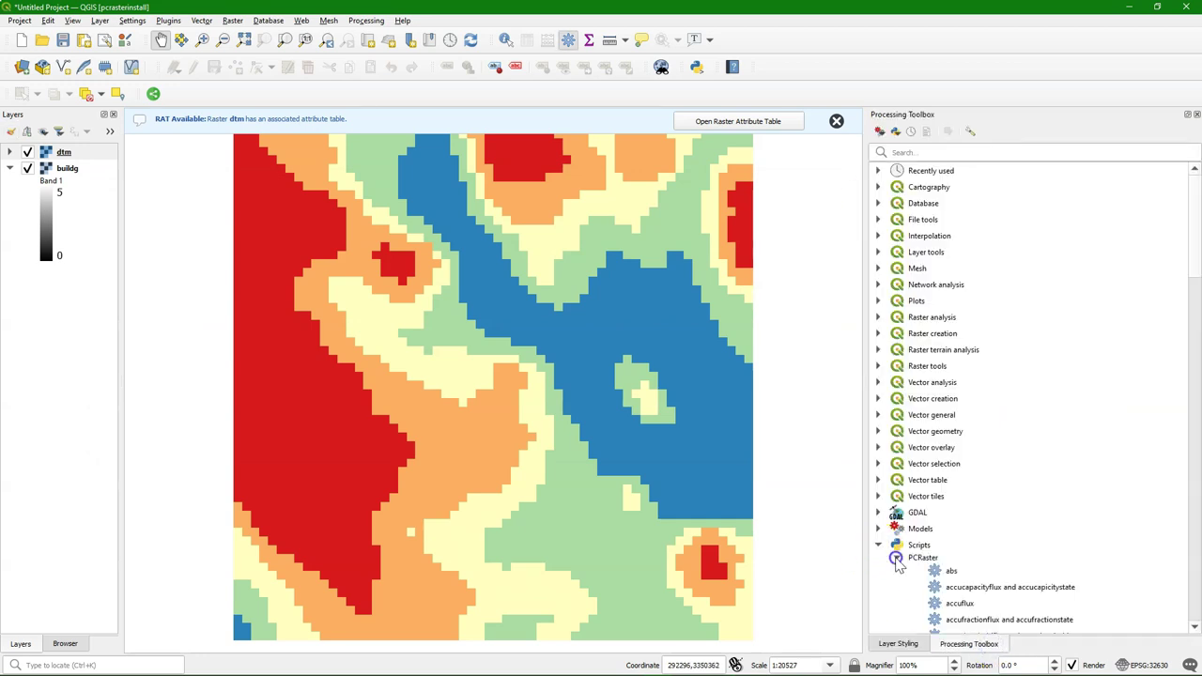
{"action": "scroll", "coordinate": [958, 531], "scroll_direction": "down", "scroll_amount": 10}
{"action": "scroll", "coordinate": [980, 540], "scroll_direction": "down", "scroll_amount": 5}
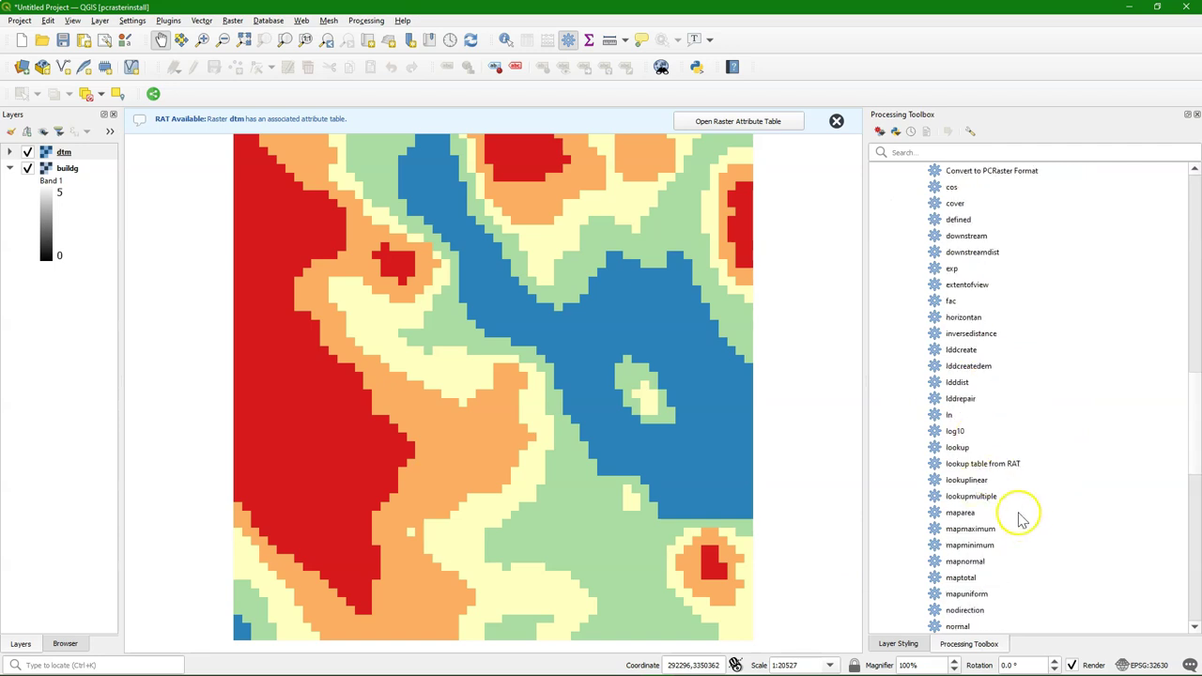
{"action": "double_click", "coordinate": [998, 463]}
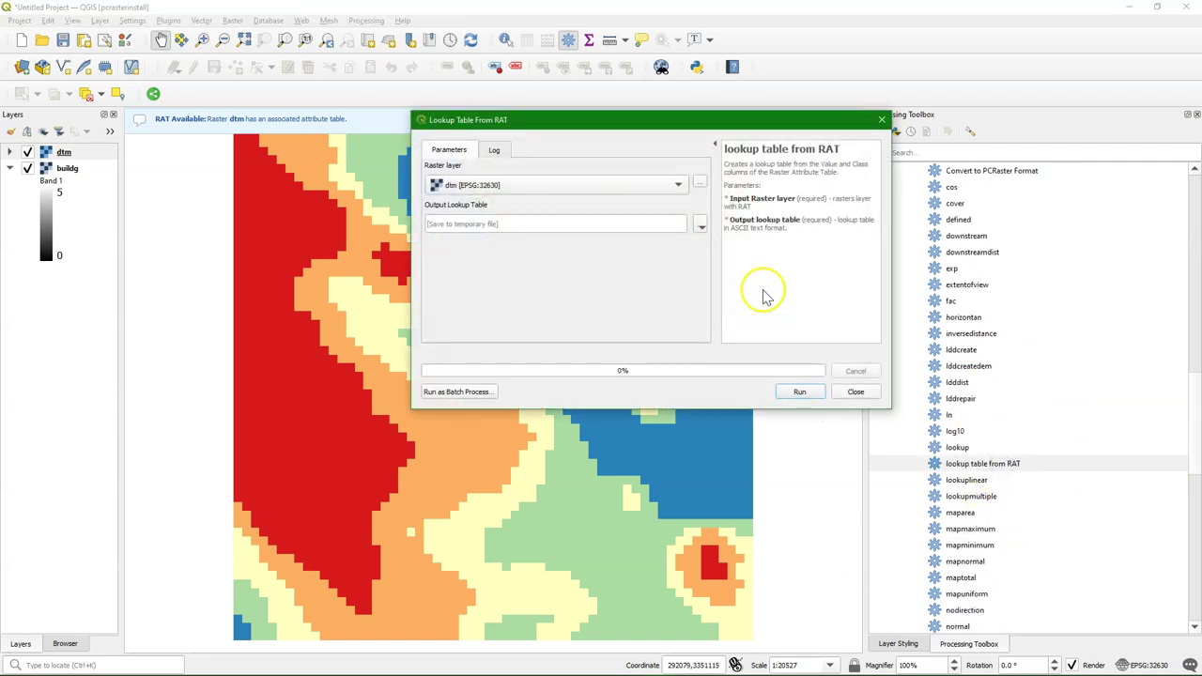
Step: Run Lookup Table From RAT on dtm, saving the output as lookupelevation.csv
{"action": "left_click", "coordinate": [496, 186]}
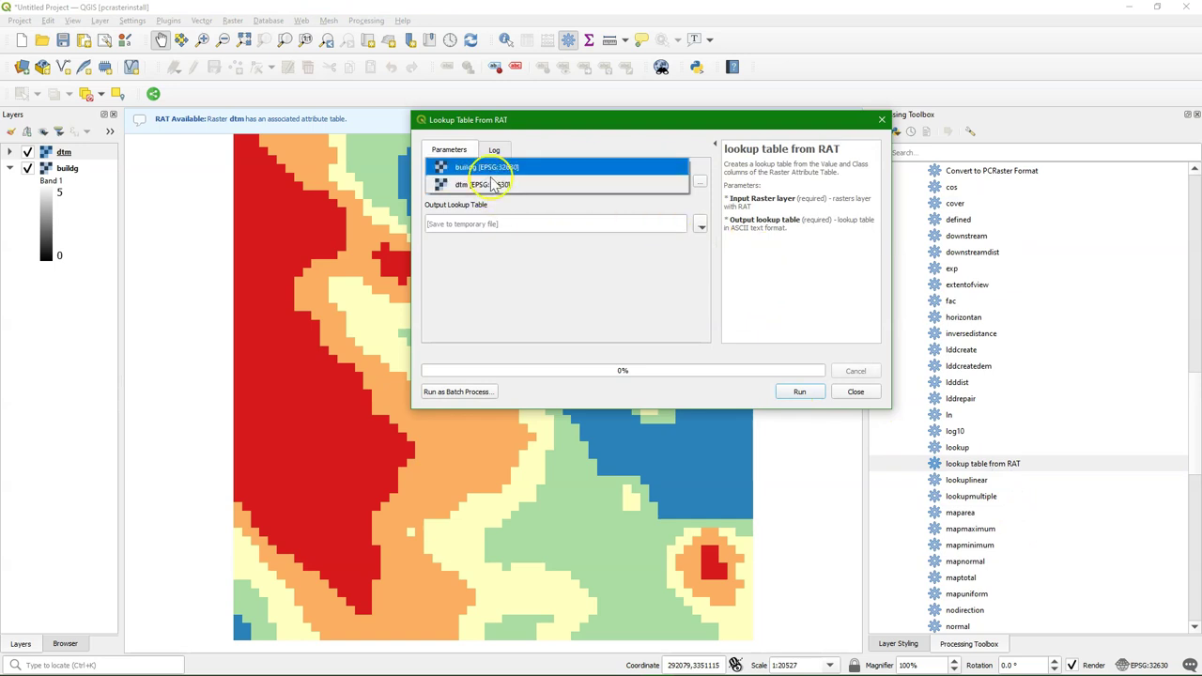
{"action": "left_click", "coordinate": [492, 185]}
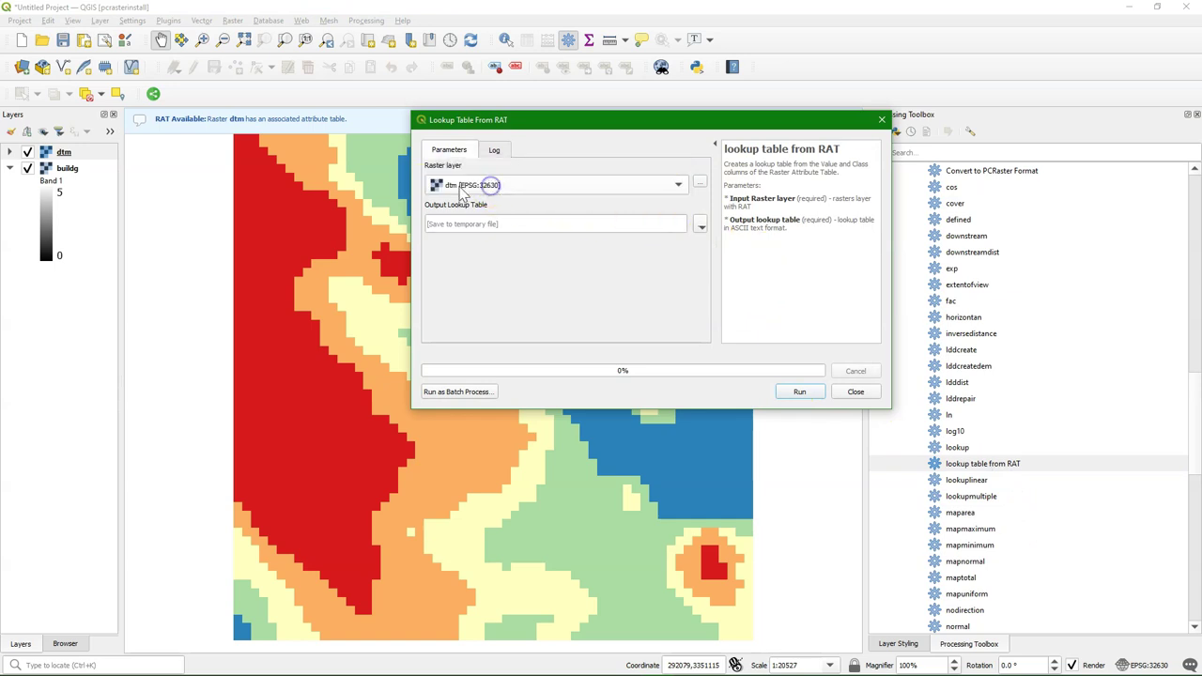
{"action": "left_click", "coordinate": [701, 227]}
{"action": "left_click", "coordinate": [739, 256]}
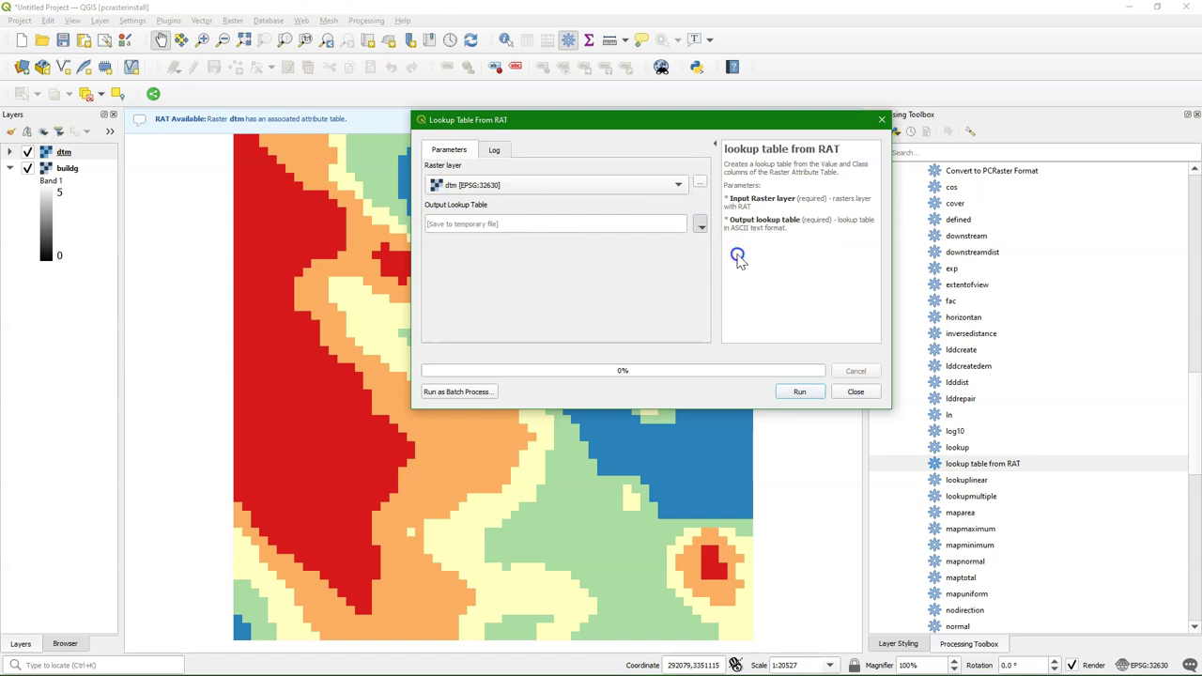
{"action": "type", "text": "look"}
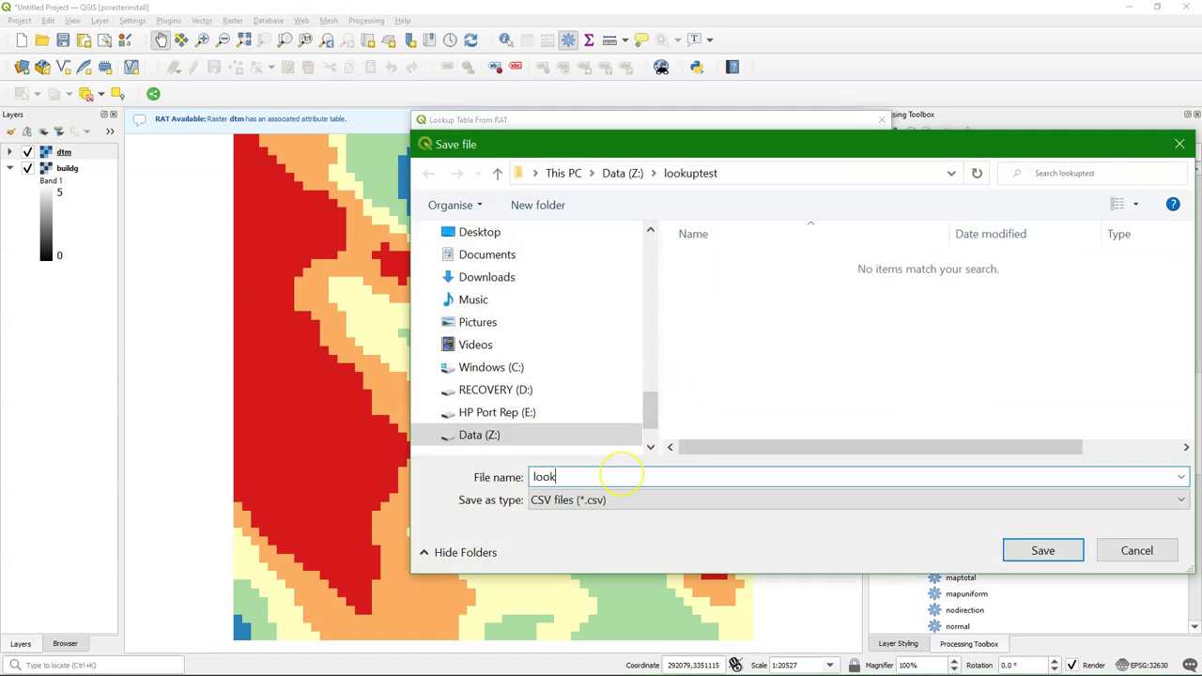
{"action": "type", "text": "upelevation"}
{"action": "left_click", "coordinate": [1050, 548]}
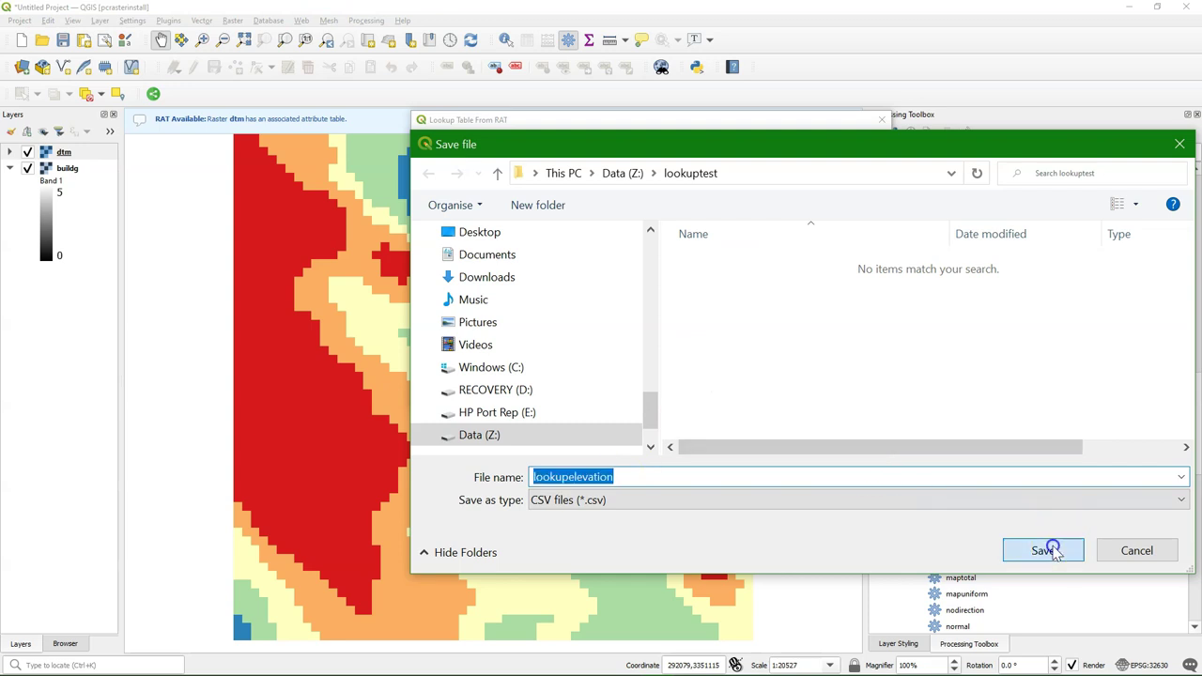
{"action": "left_click", "coordinate": [800, 392]}
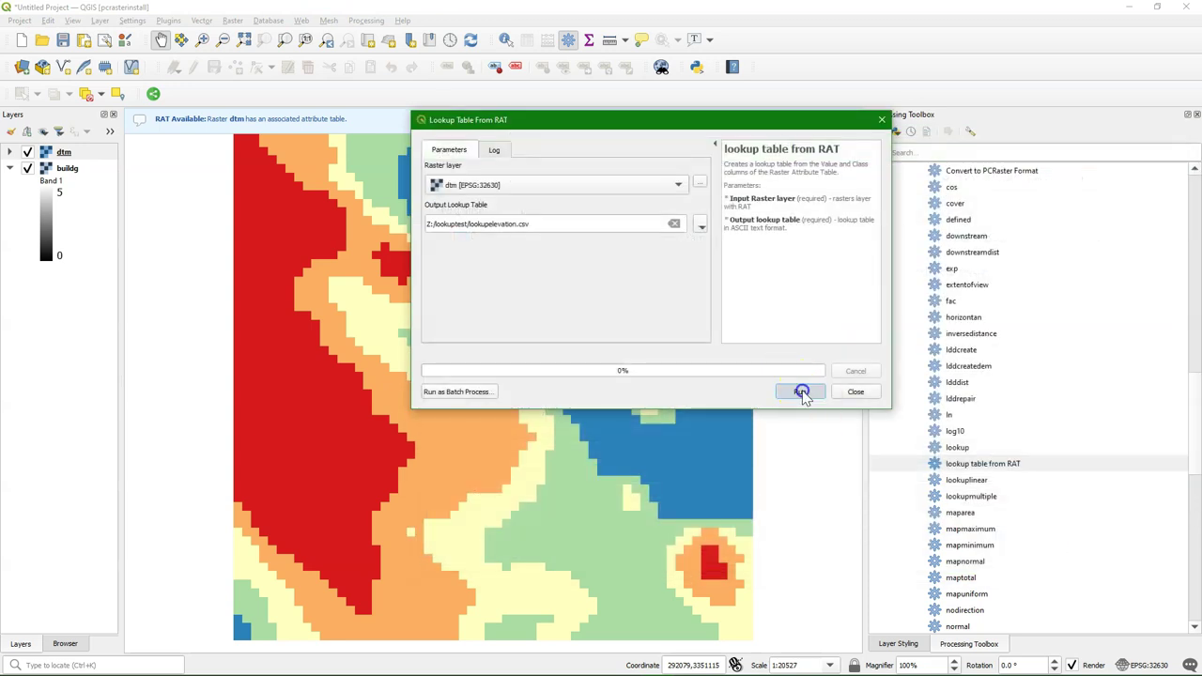
Step: Close the finished Lookup Table From RAT dialog
{"action": "left_click", "coordinate": [855, 392]}
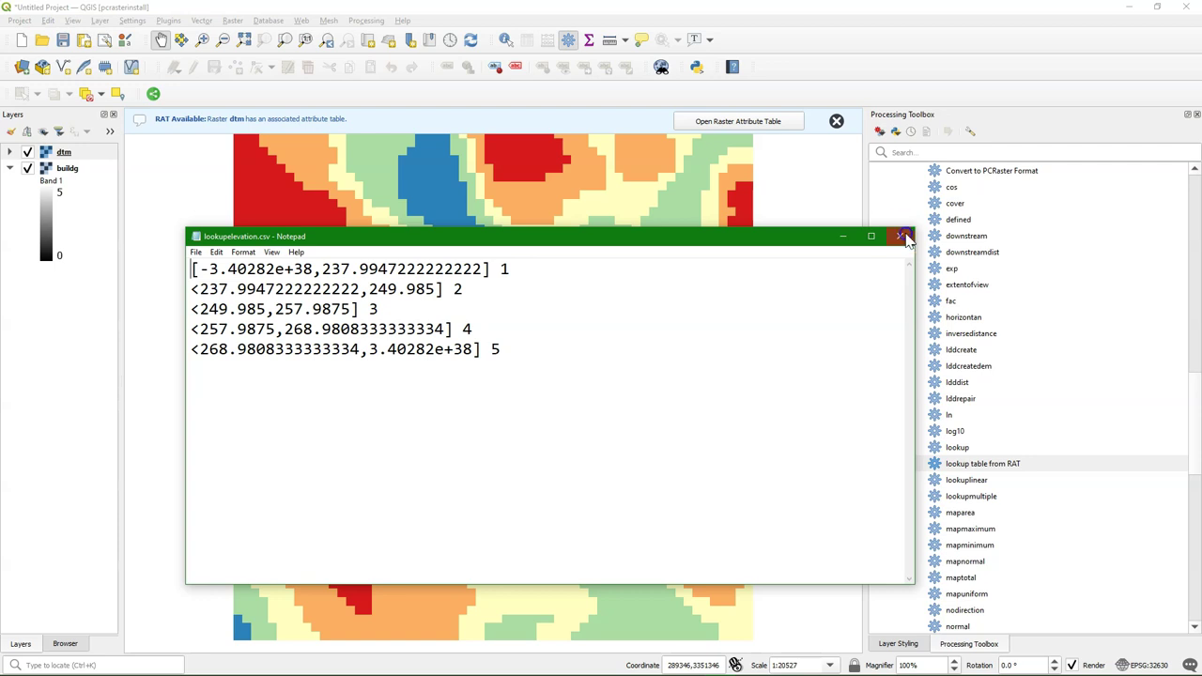
Step: Open the PCRaster lookup tool with dtm as input and lookupelevation.csv as the lookup table
{"action": "left_click", "coordinate": [900, 236]}
{"action": "left_click", "coordinate": [1070, 449]}
{"action": "double_click", "coordinate": [1070, 448]}
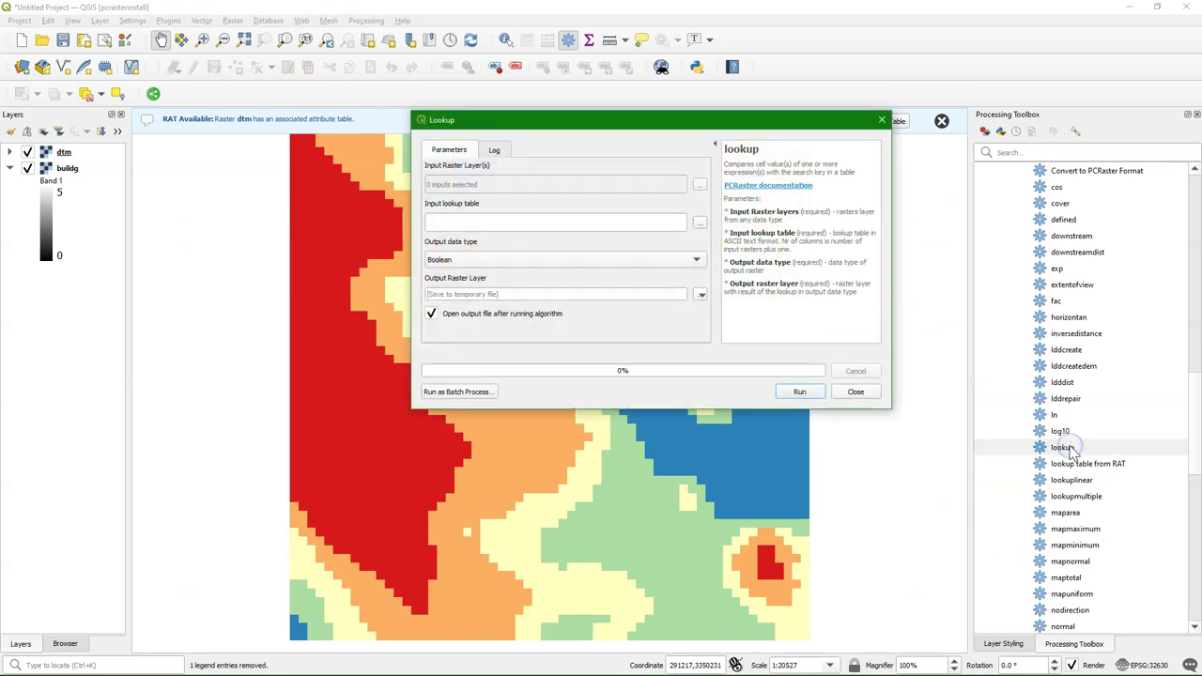
{"action": "left_click", "coordinate": [705, 186]}
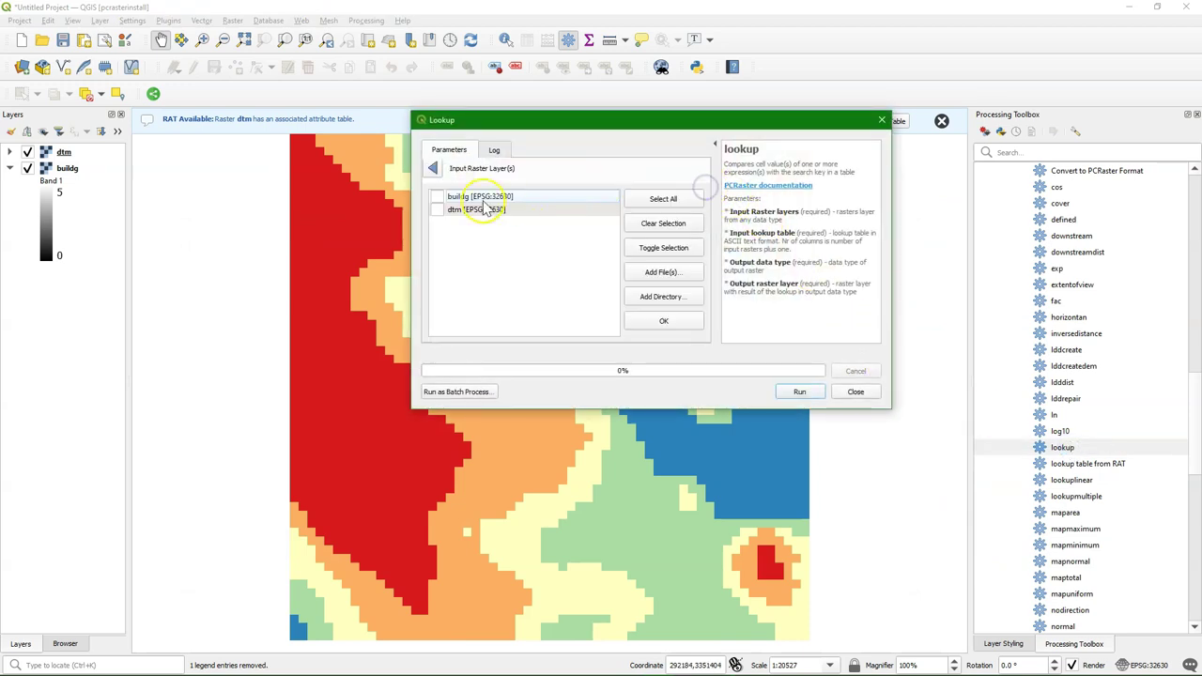
{"action": "left_click", "coordinate": [436, 210]}
{"action": "left_click", "coordinate": [436, 169]}
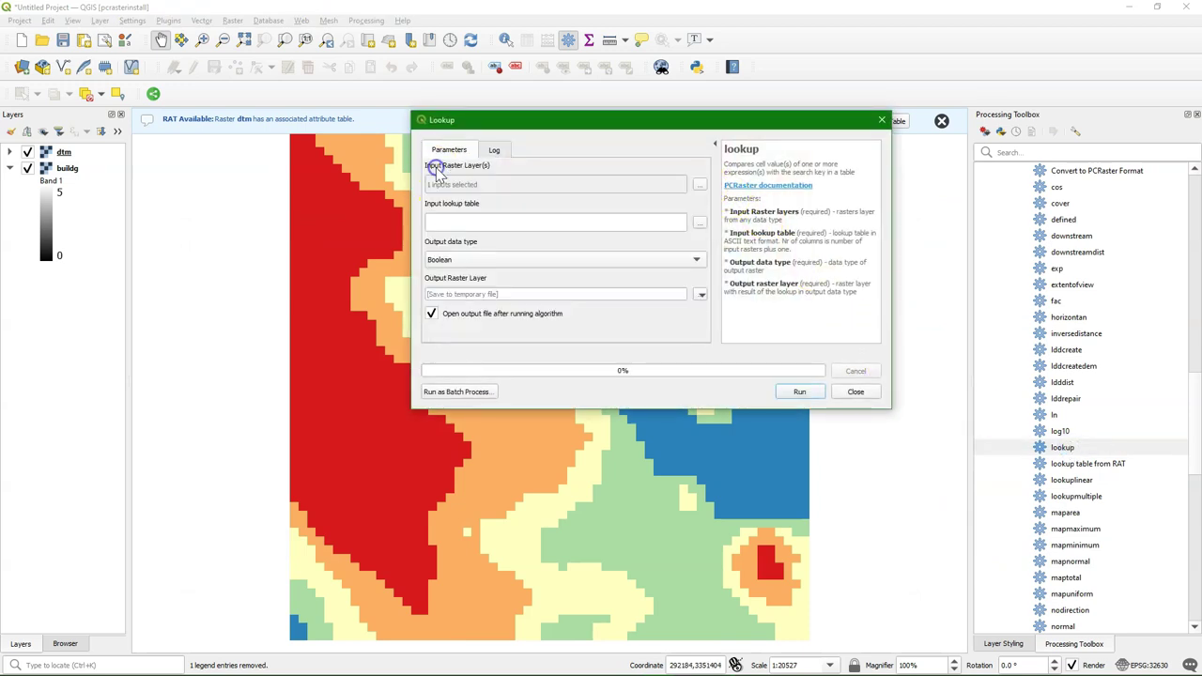
{"action": "left_click", "coordinate": [699, 226]}
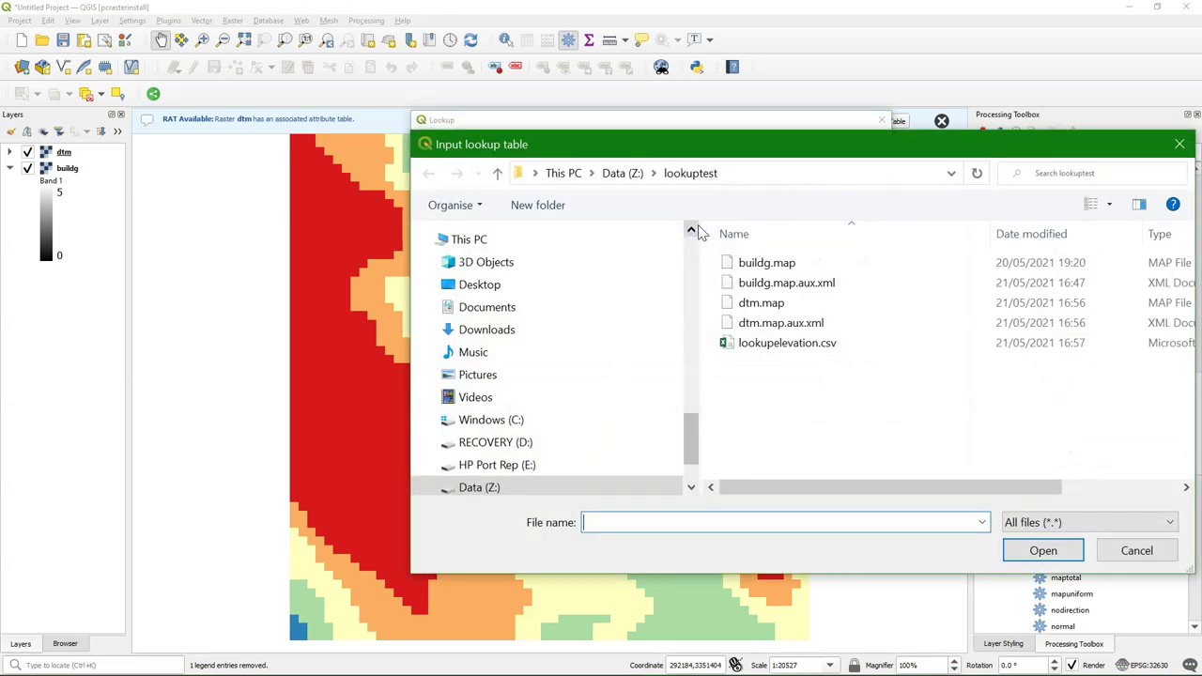
{"action": "left_click", "coordinate": [768, 343]}
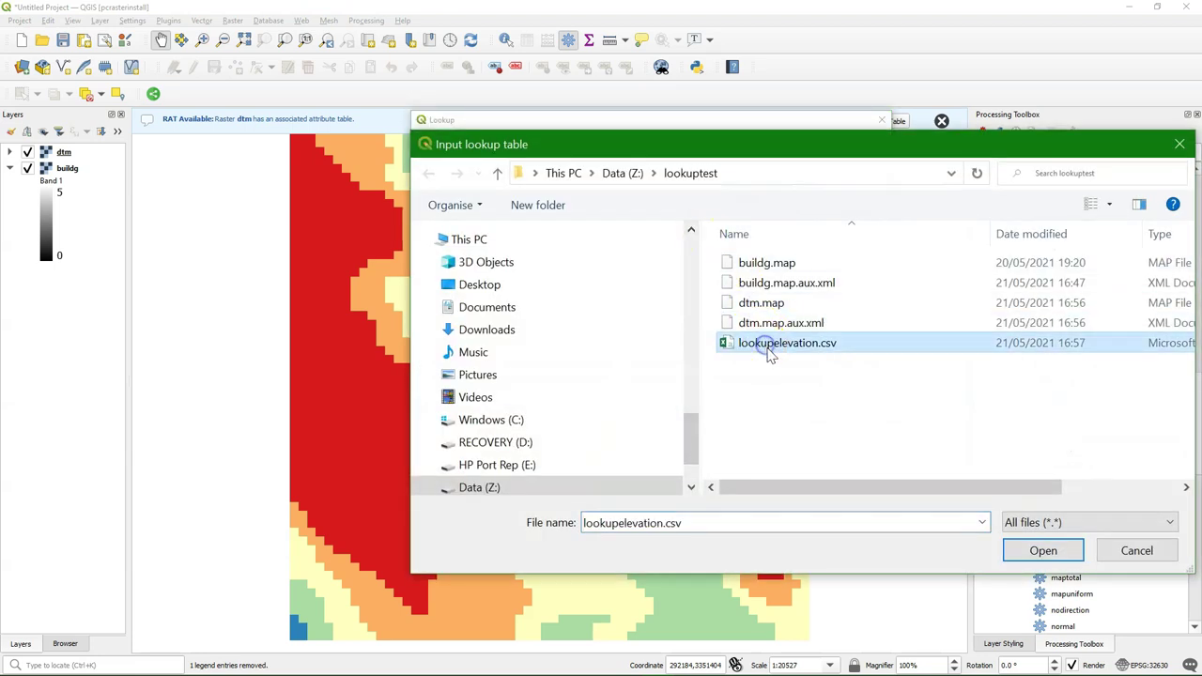
{"action": "left_click", "coordinate": [1041, 550]}
Step: Set output type to Ordinal, save the result as dtmclasses.map, and run the lookup
{"action": "left_click", "coordinate": [522, 260]}
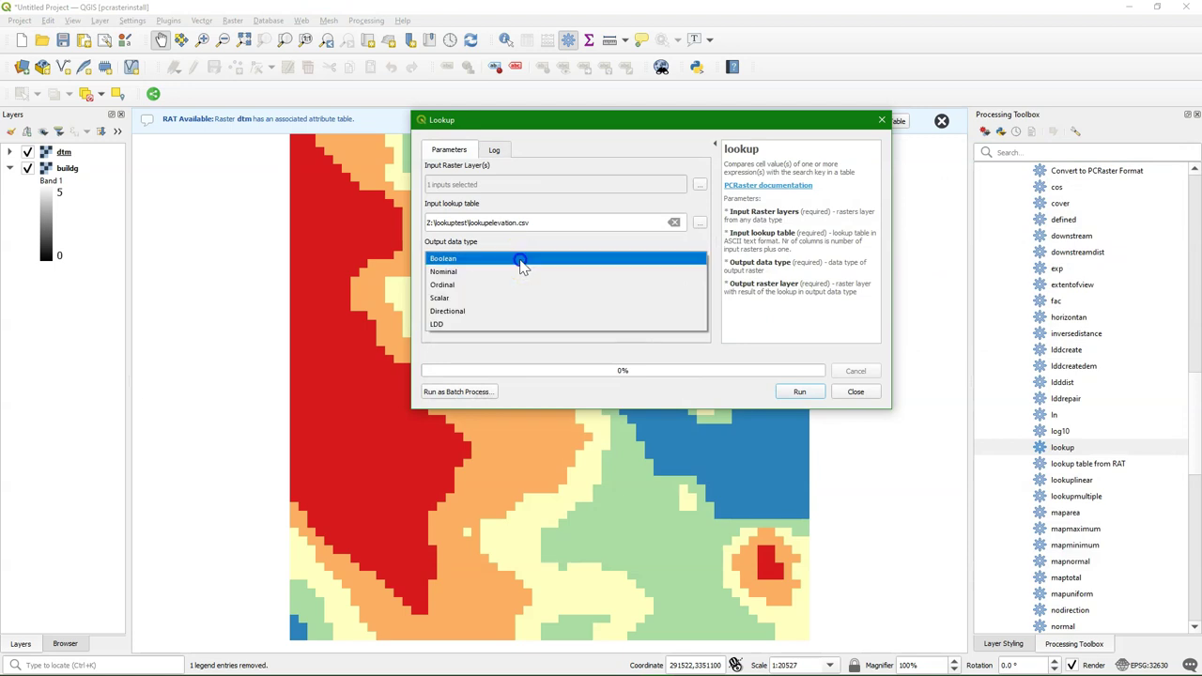
{"action": "left_click", "coordinate": [451, 286]}
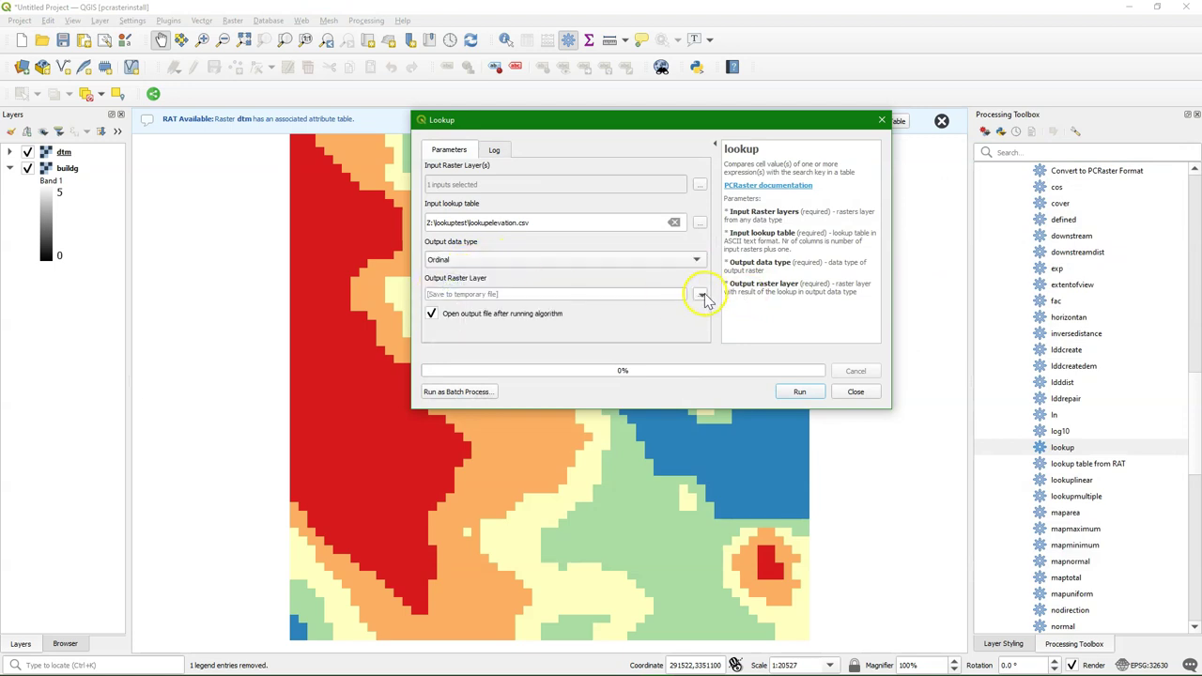
{"action": "left_click", "coordinate": [702, 296]}
{"action": "left_click", "coordinate": [741, 323]}
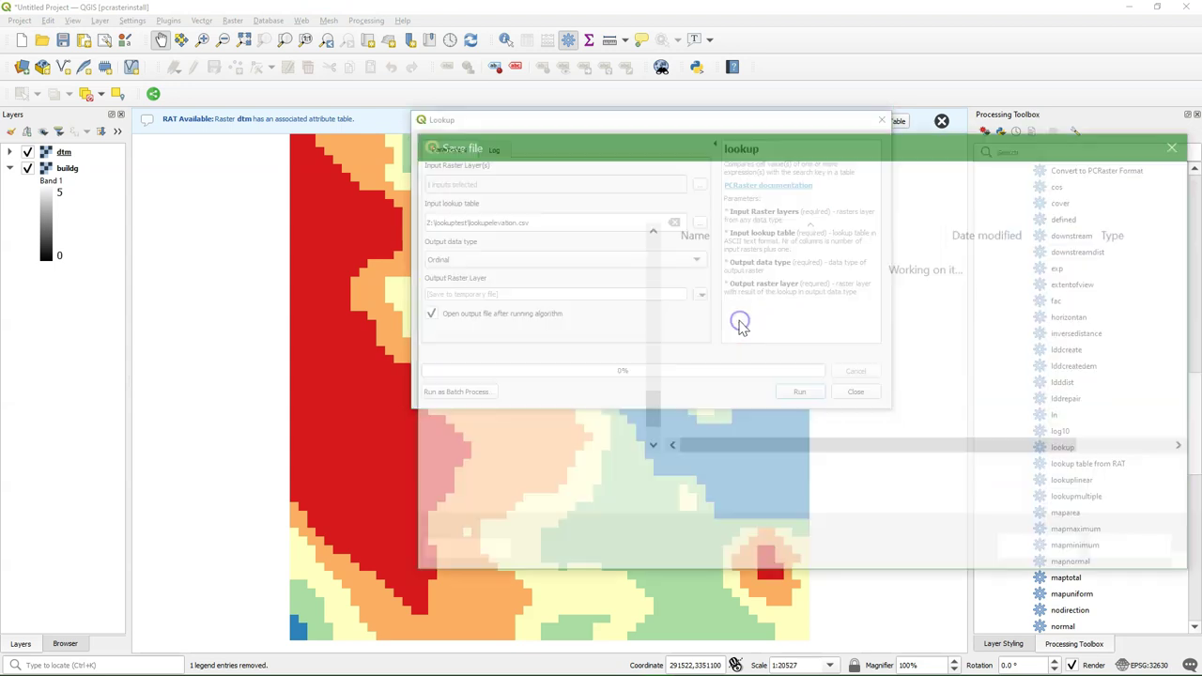
{"action": "type", "text": "d"}
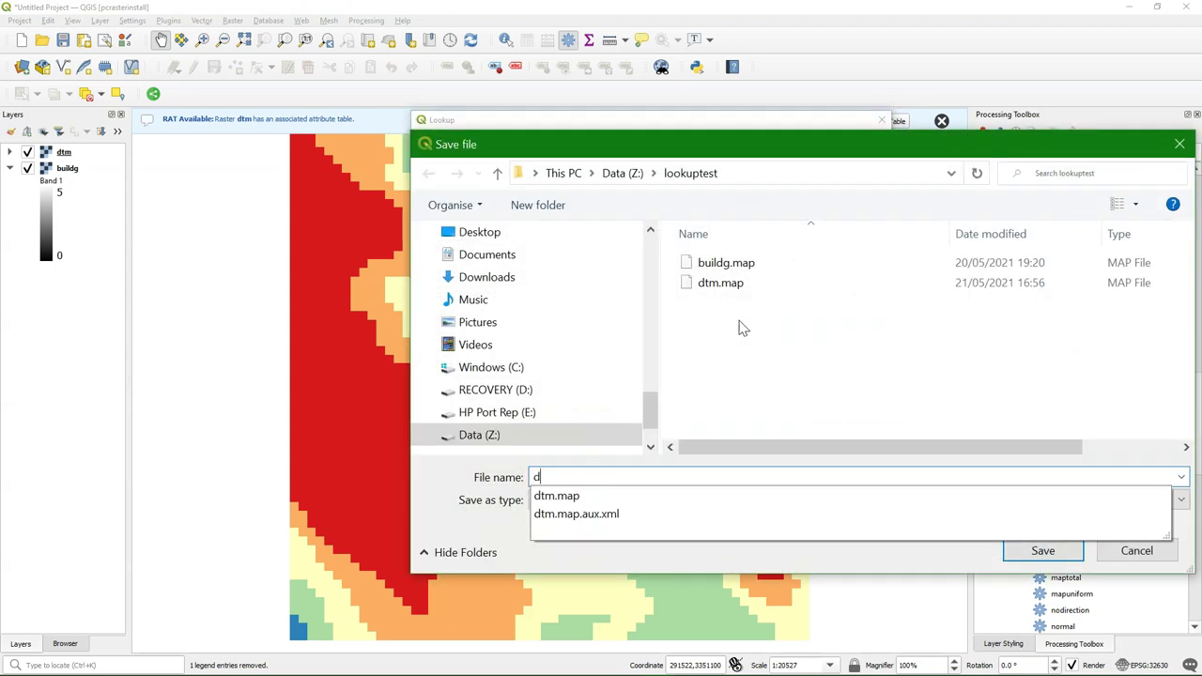
{"action": "type", "text": "tmclasses"}
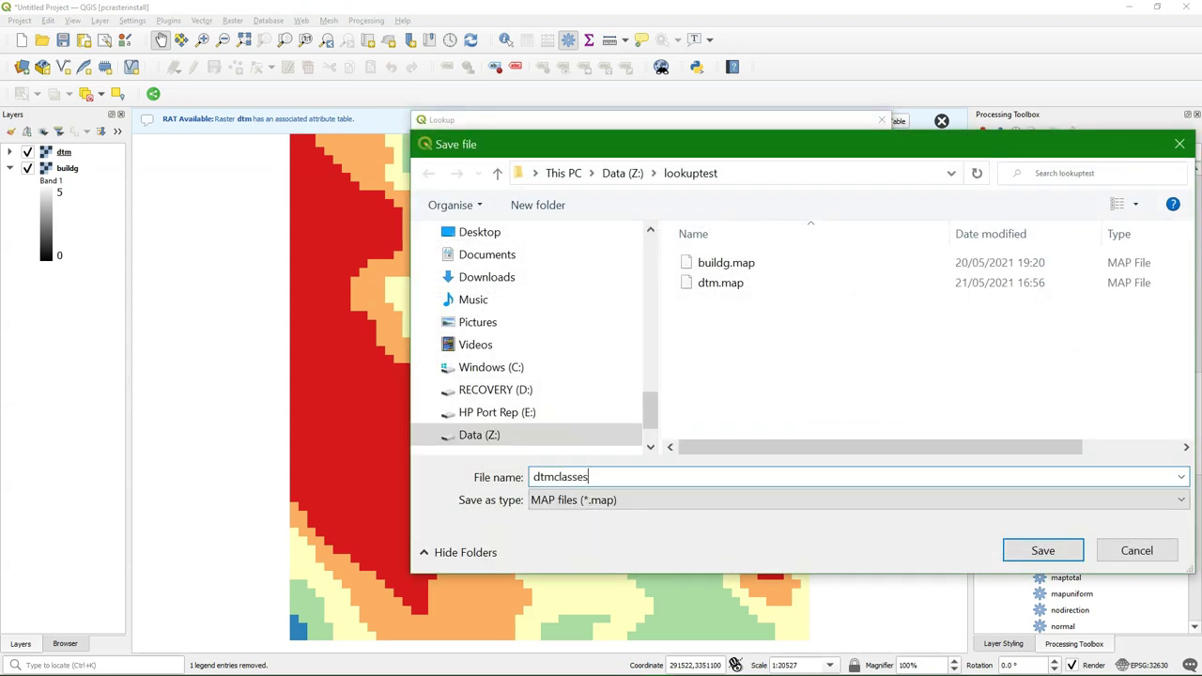
{"action": "left_click", "coordinate": [1051, 550]}
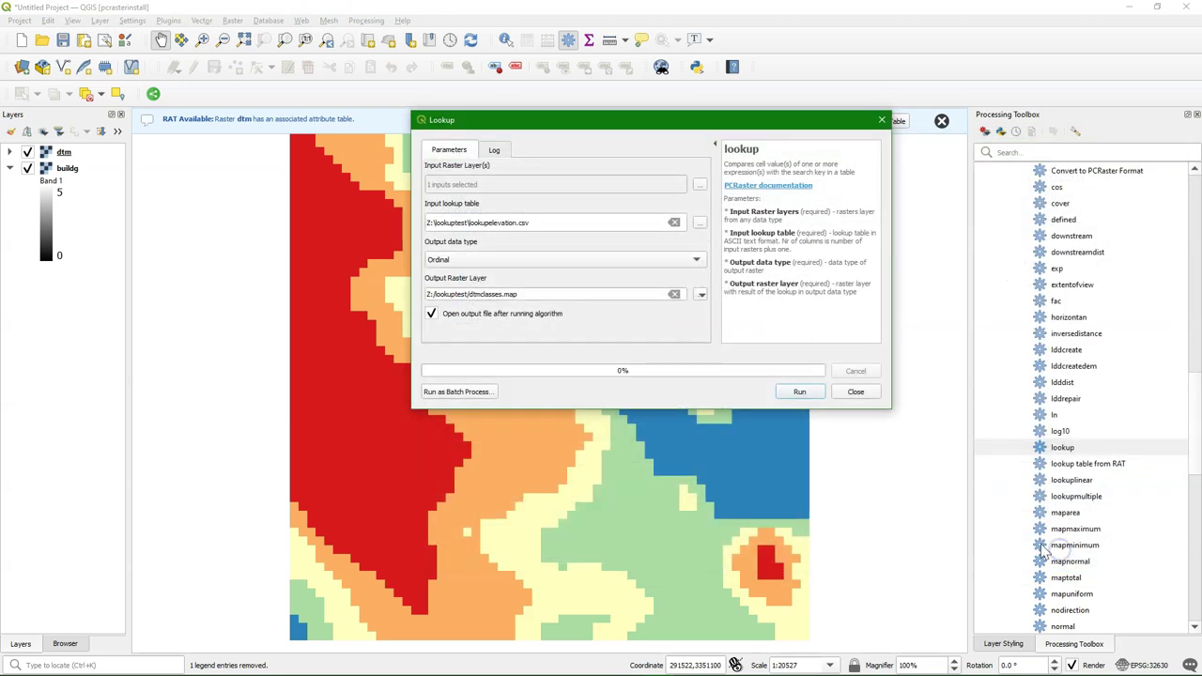
{"action": "left_click", "coordinate": [787, 388]}
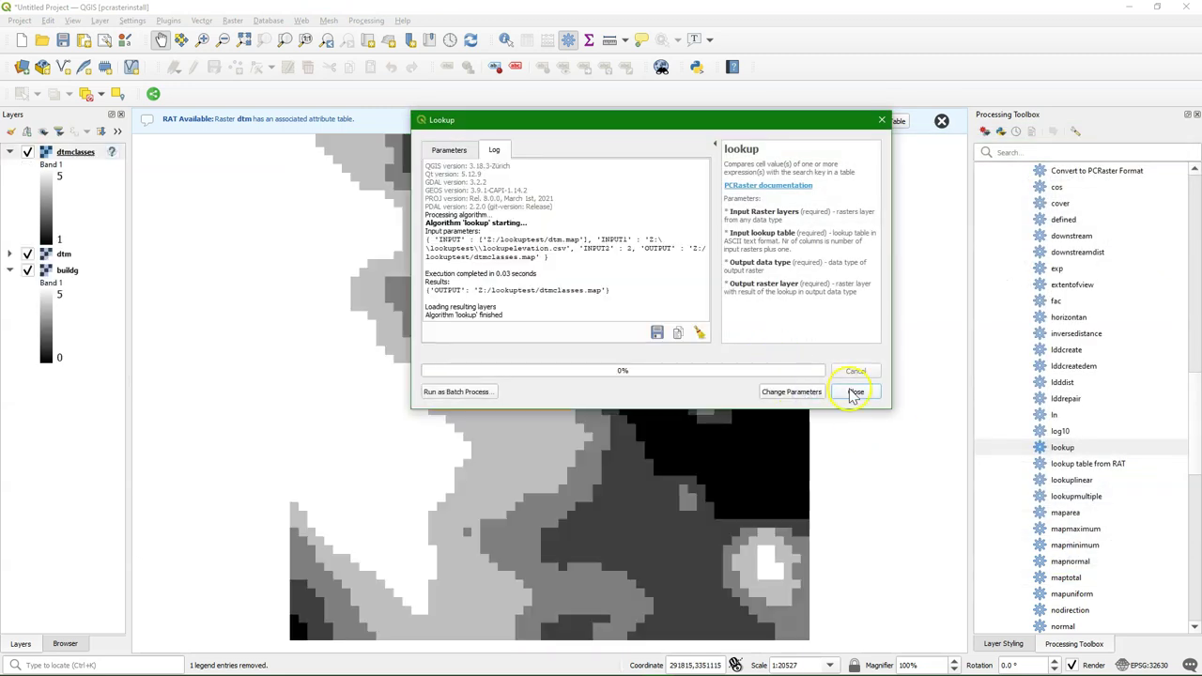
Step: Close the lookup dialog and render dtmclasses as Paletted/Unique values
{"action": "left_click", "coordinate": [855, 392]}
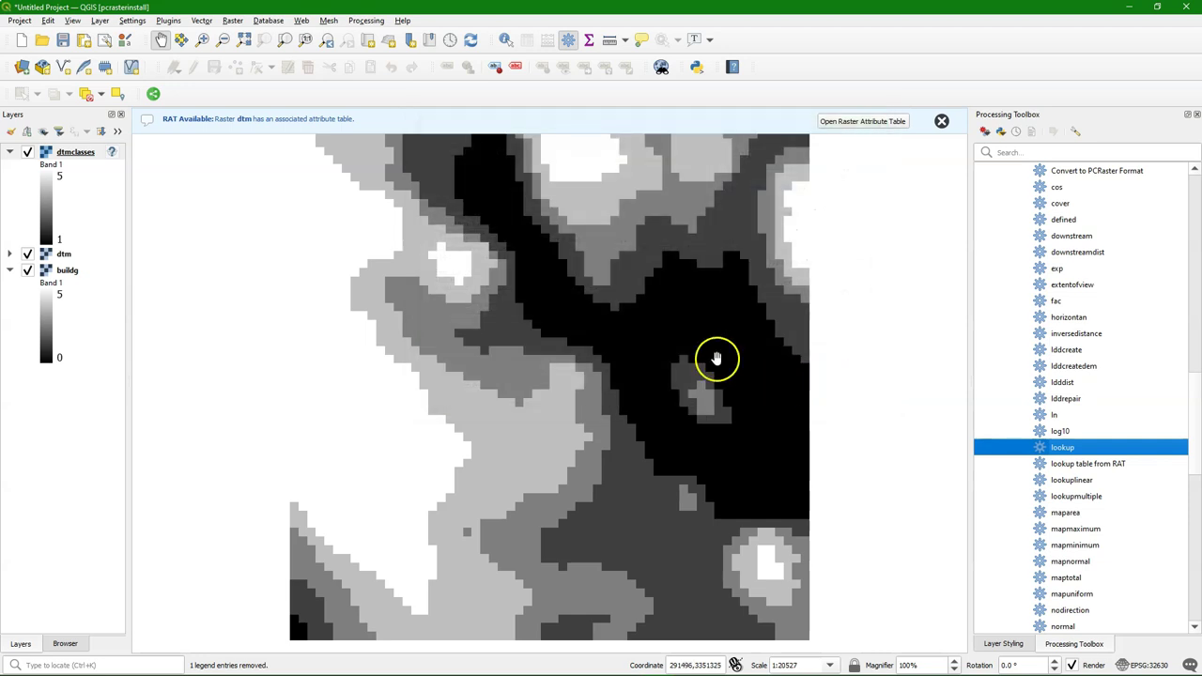
{"action": "left_click", "coordinate": [8, 134]}
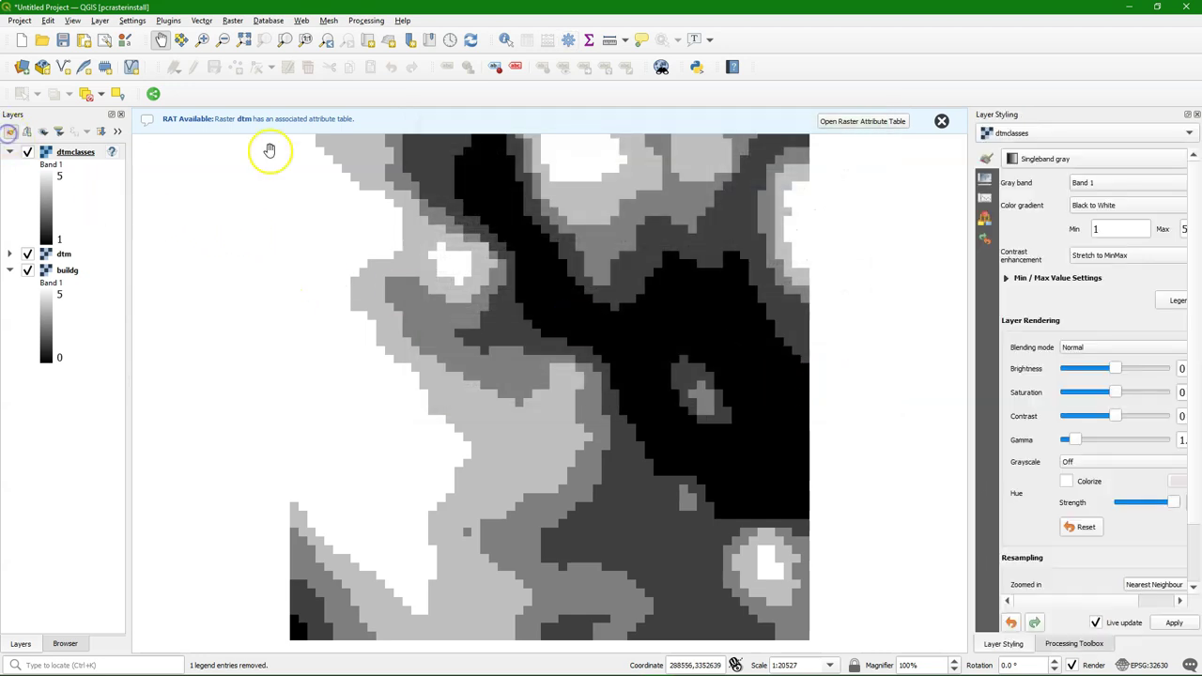
{"action": "left_click", "coordinate": [1033, 160]}
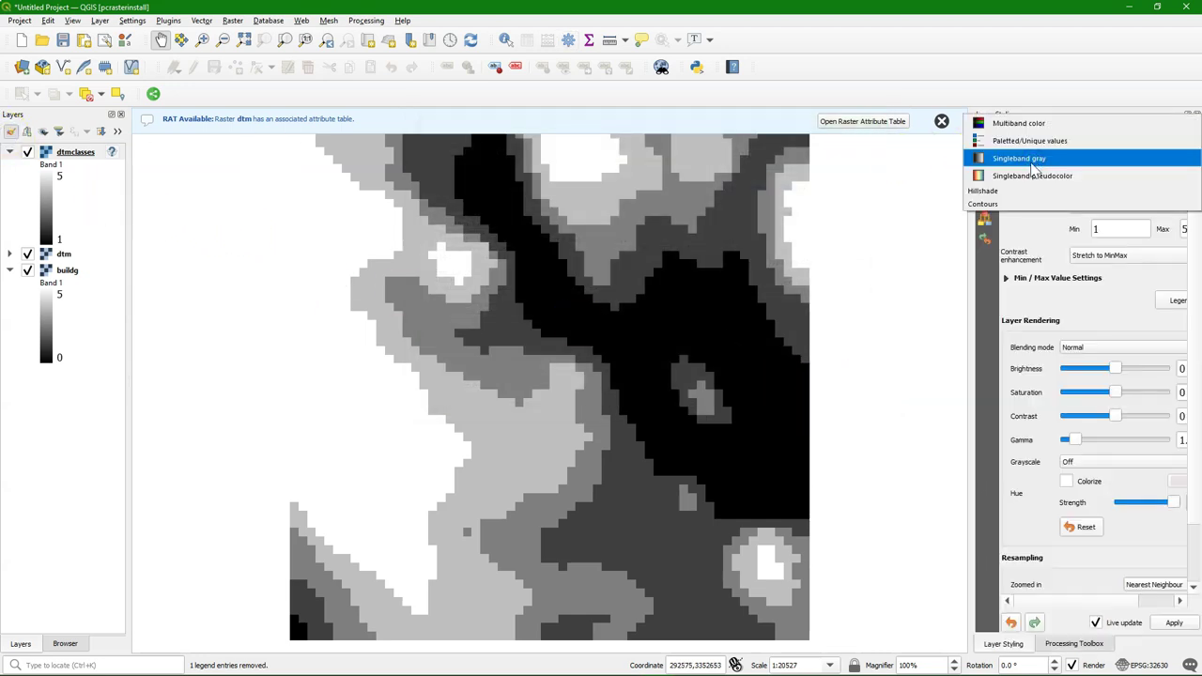
{"action": "left_click", "coordinate": [1030, 141]}
{"action": "left_click_drag", "start_coordinate": [977, 197], "coordinate": [906, 196]}
Step: Color the five classes with an inverted Spectral ramp and compare against the dtm legend
{"action": "left_click", "coordinate": [972, 414]}
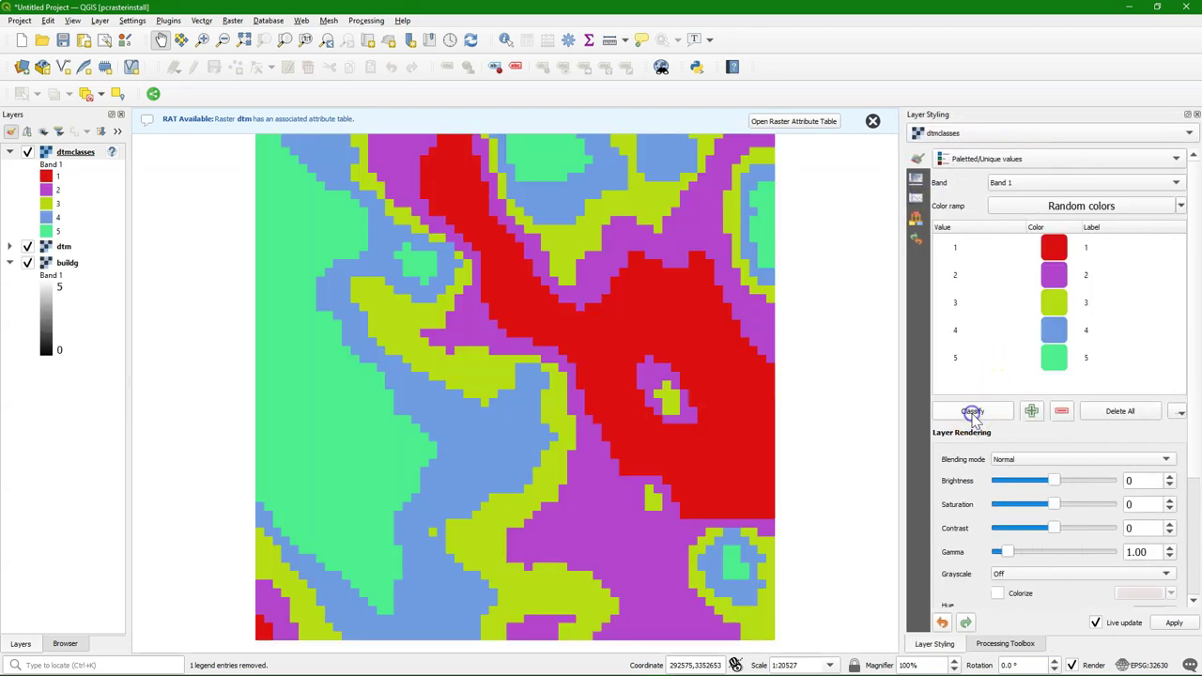
{"action": "left_click", "coordinate": [1180, 205]}
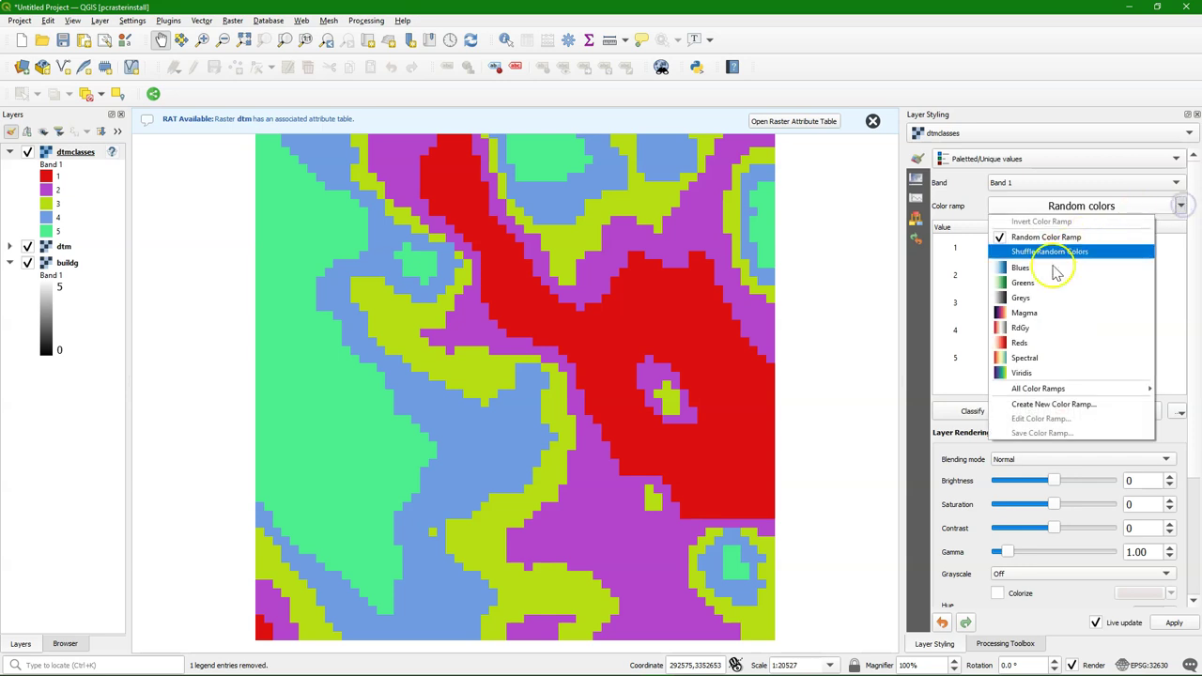
{"action": "left_click", "coordinate": [1022, 357]}
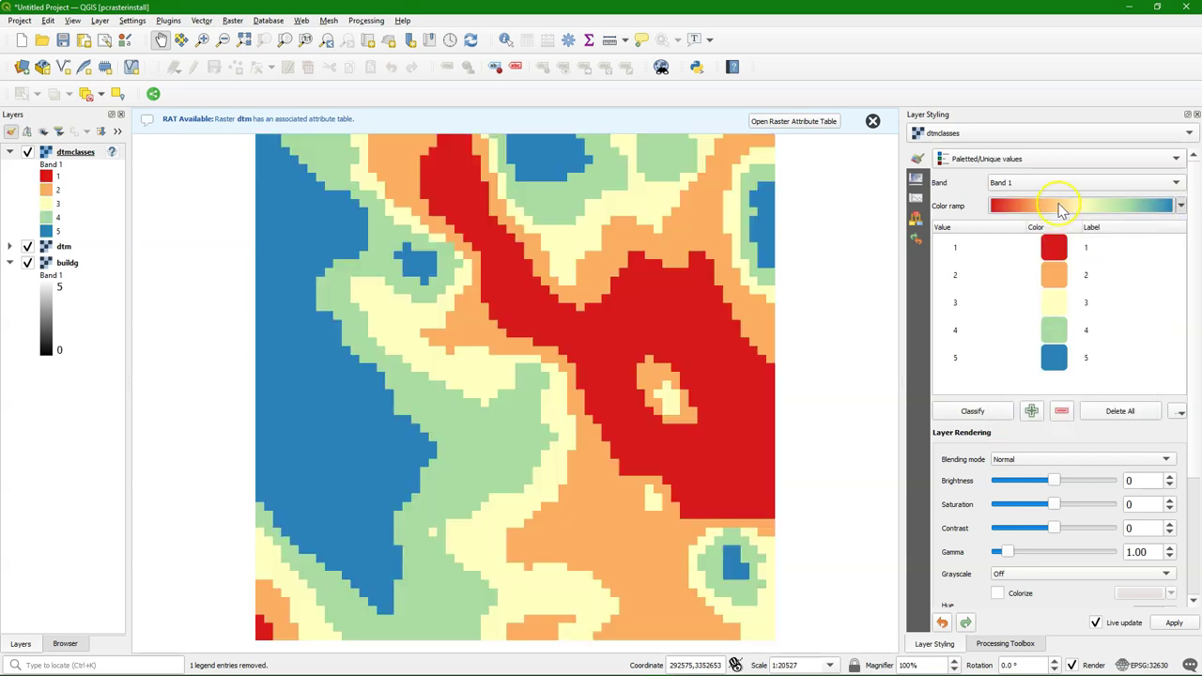
{"action": "left_click", "coordinate": [1058, 205]}
{"action": "left_click", "coordinate": [1042, 222]}
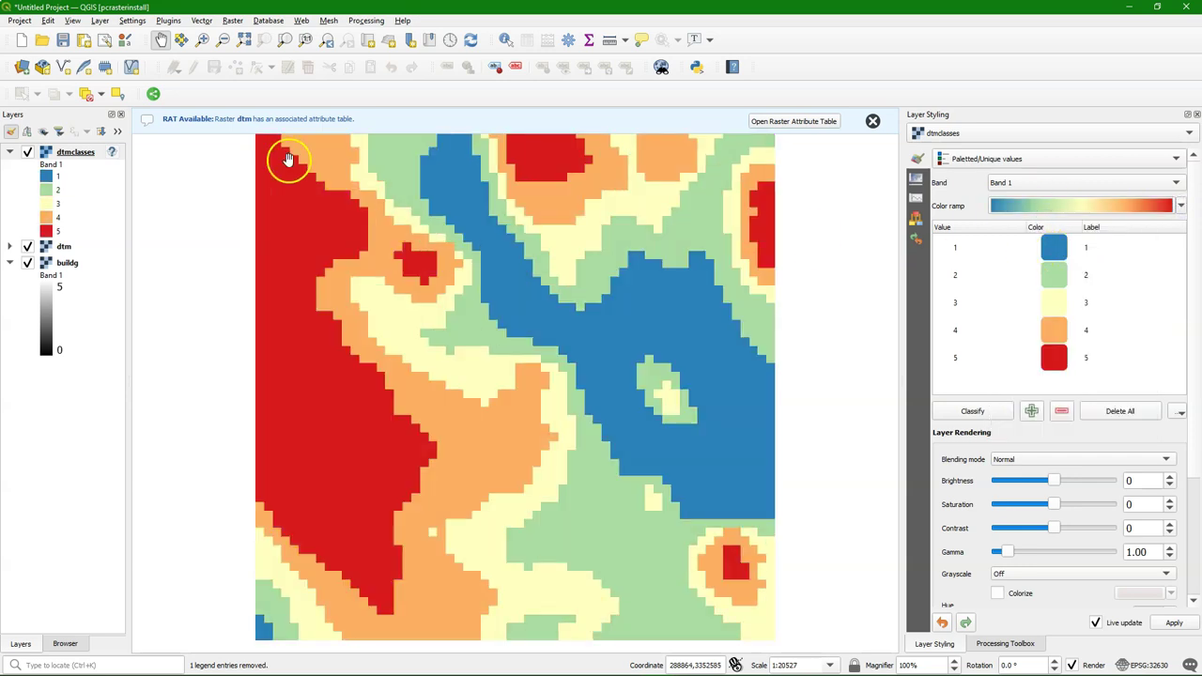
{"action": "left_click", "coordinate": [28, 154]}
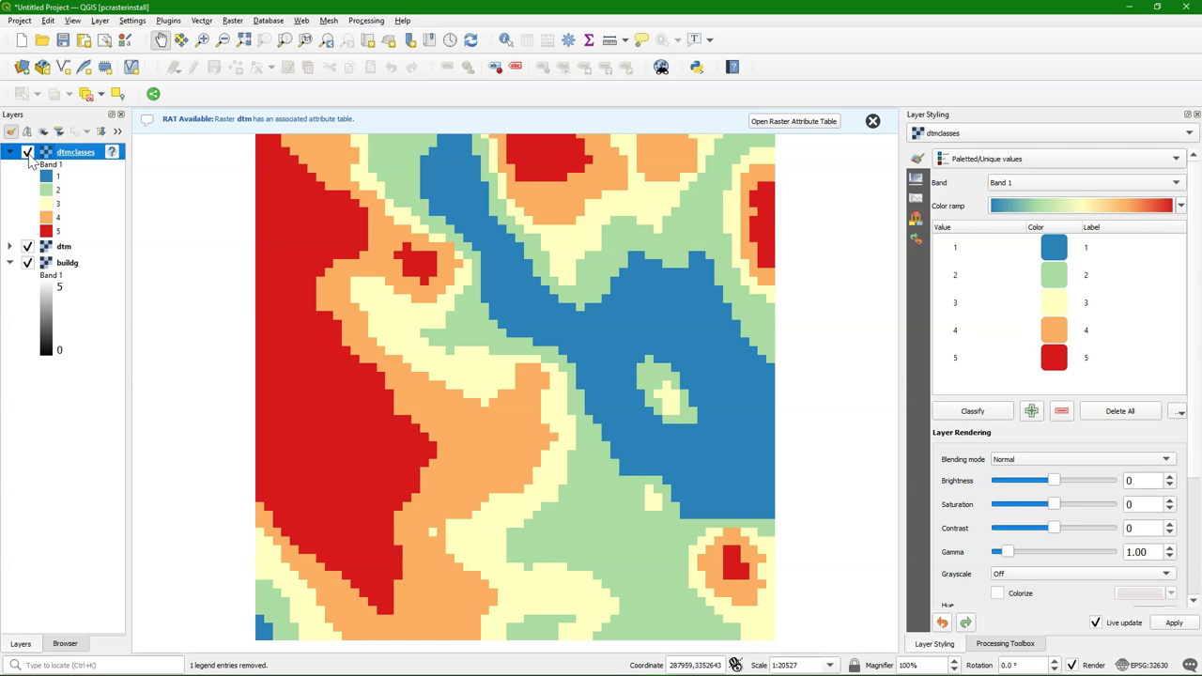
{"action": "left_click", "coordinate": [9, 247]}
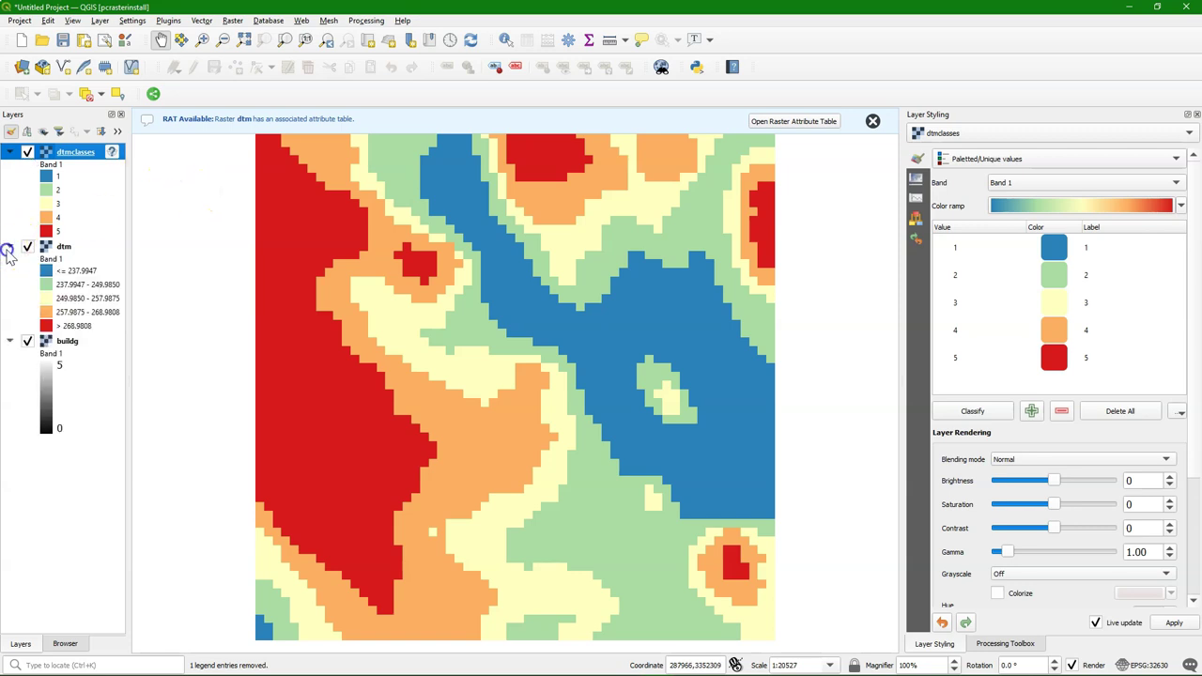